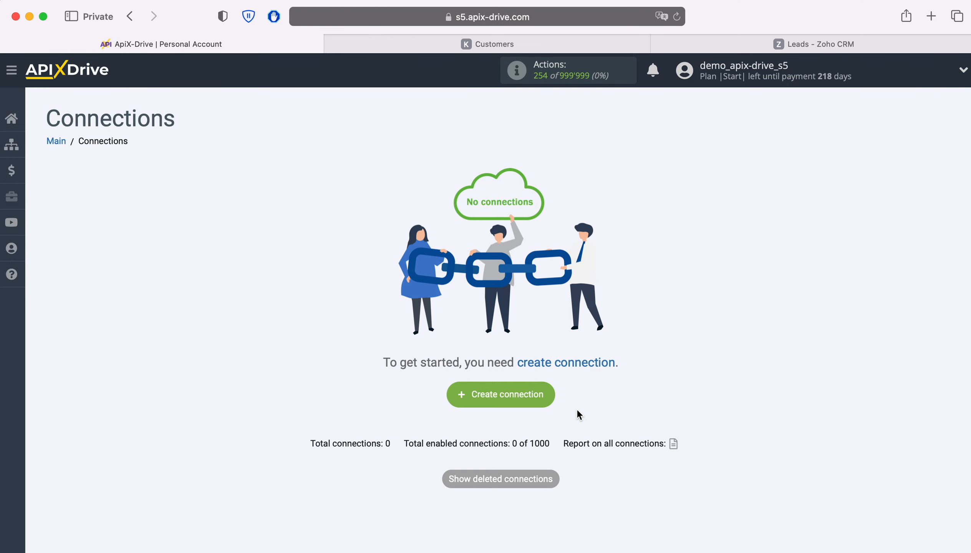
Create a new connection with KeyCRM as the data source system
left_click(543, 401)
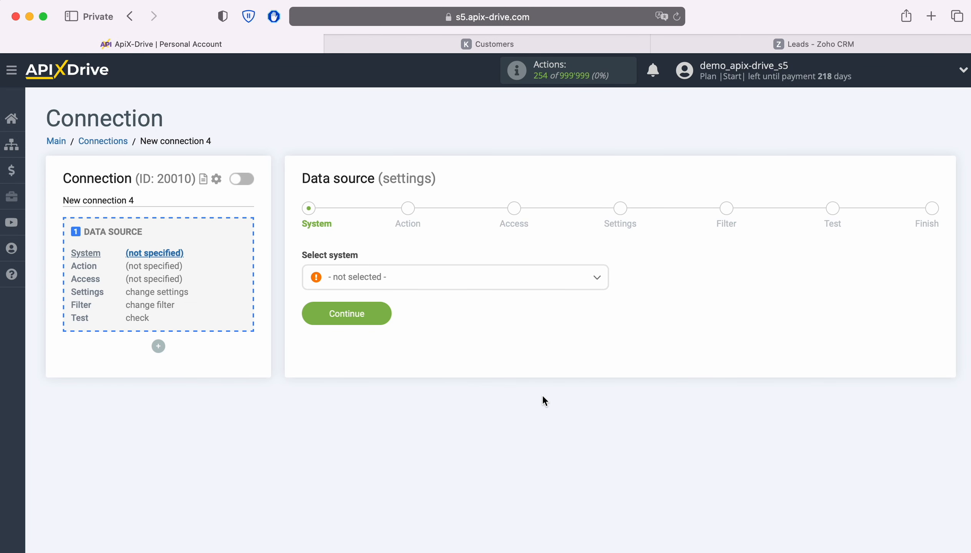
left_click(459, 278)
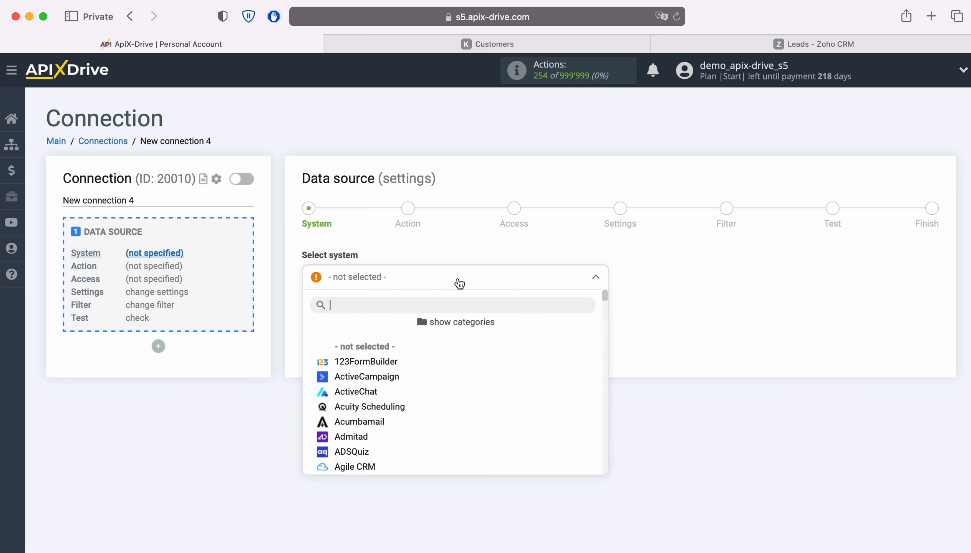
scroll(512, 412, "down", 10)
scroll(512, 411, "down", 20)
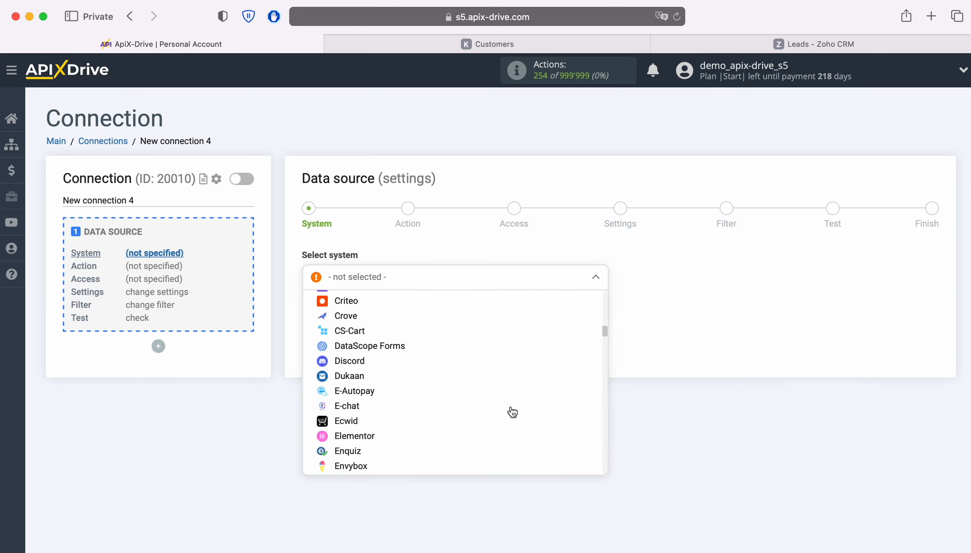
scroll(512, 411, "down", 20)
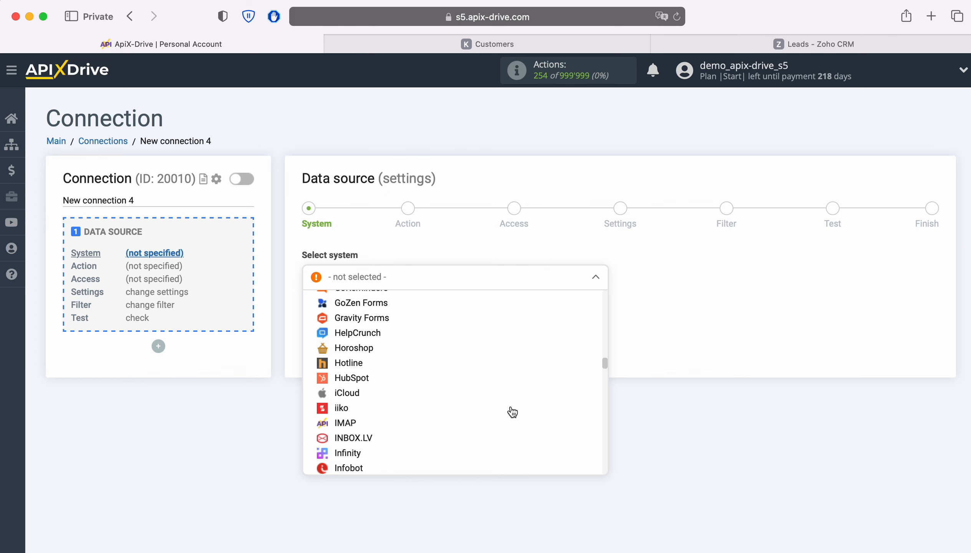
scroll(512, 411, "down", 2)
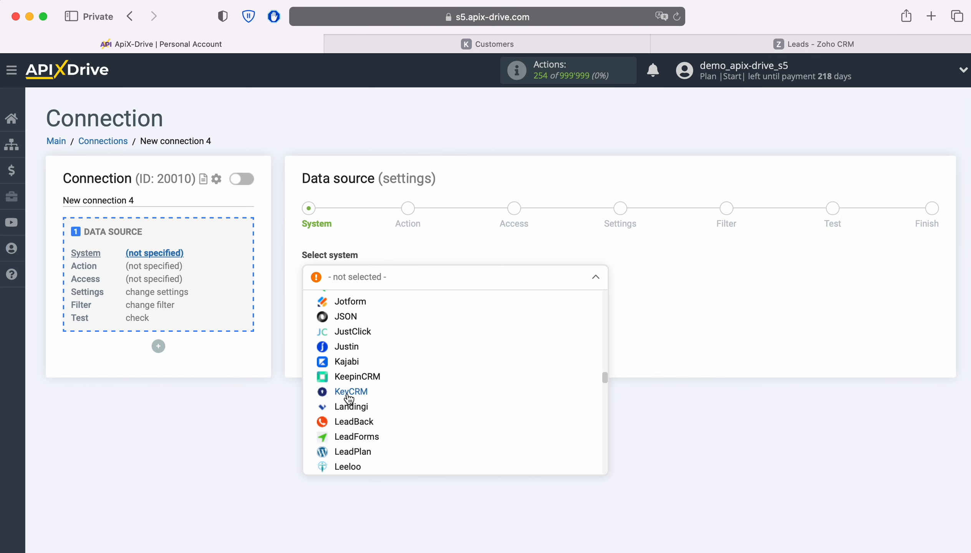
left_click(347, 396)
left_click(383, 312)
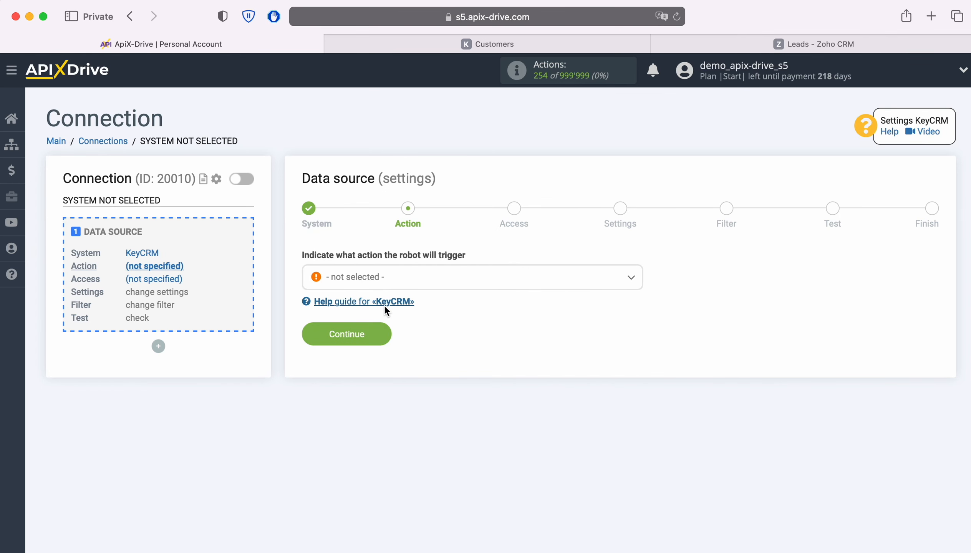
Set the KeyCRM action to Get CUSTOMERS (new) and begin adding a KeyCRM account
left_click(440, 277)
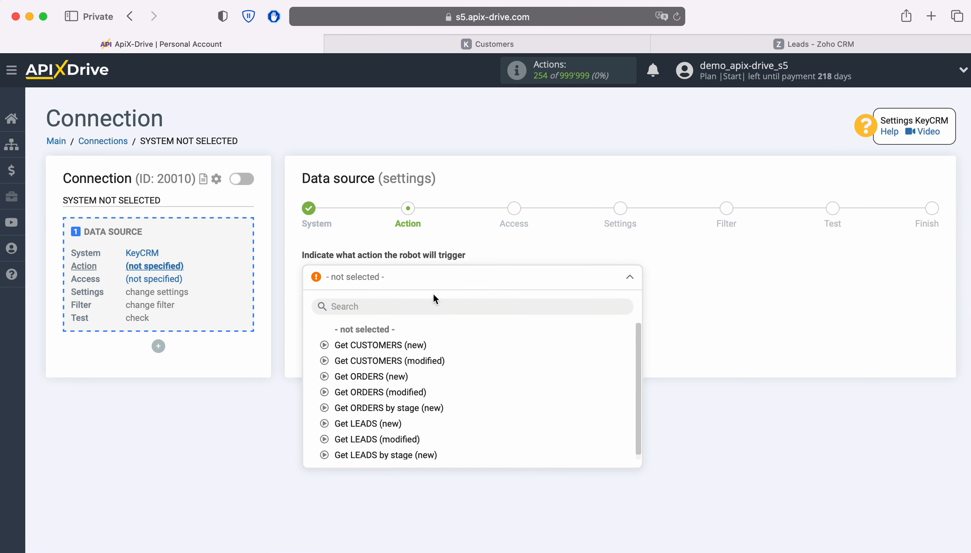
left_click(395, 346)
left_click(386, 336)
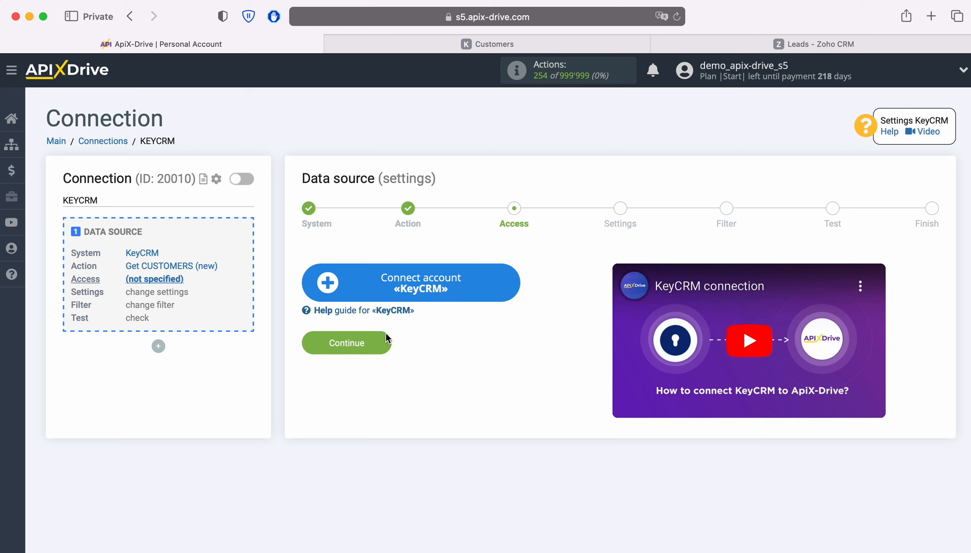
left_click(513, 278)
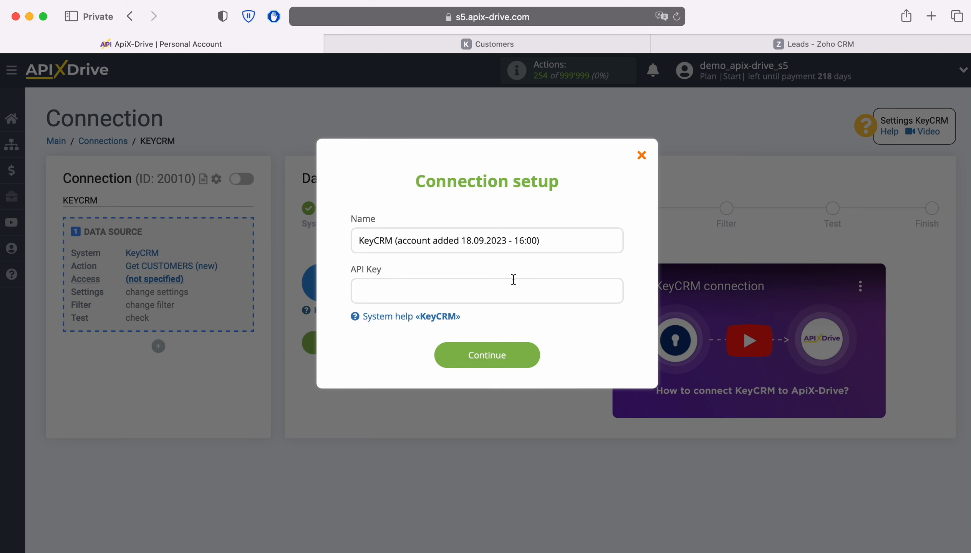
Copy the API key from KeyCRM's Settings > General page and return to ApiX-Drive
left_click(466, 47)
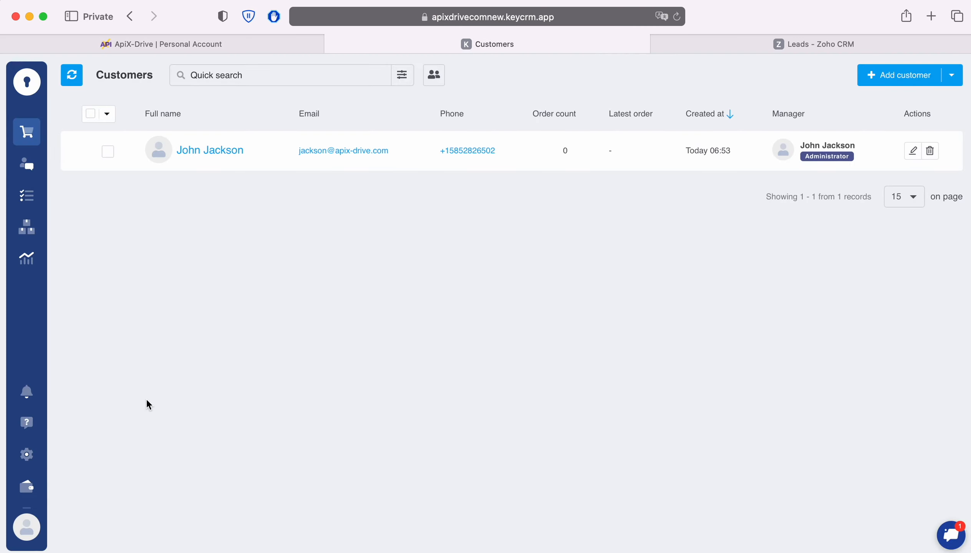
left_click(26, 454)
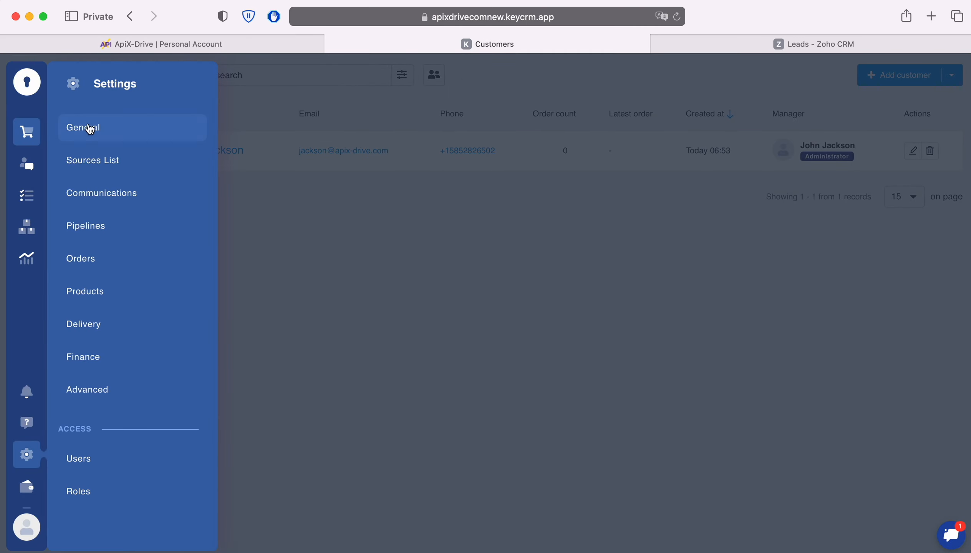
left_click(90, 129)
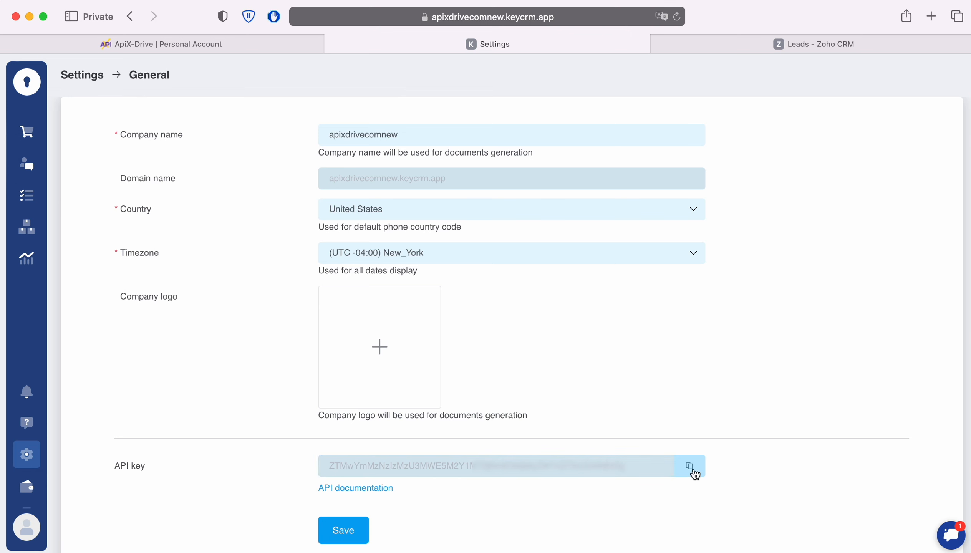
left_click(693, 471)
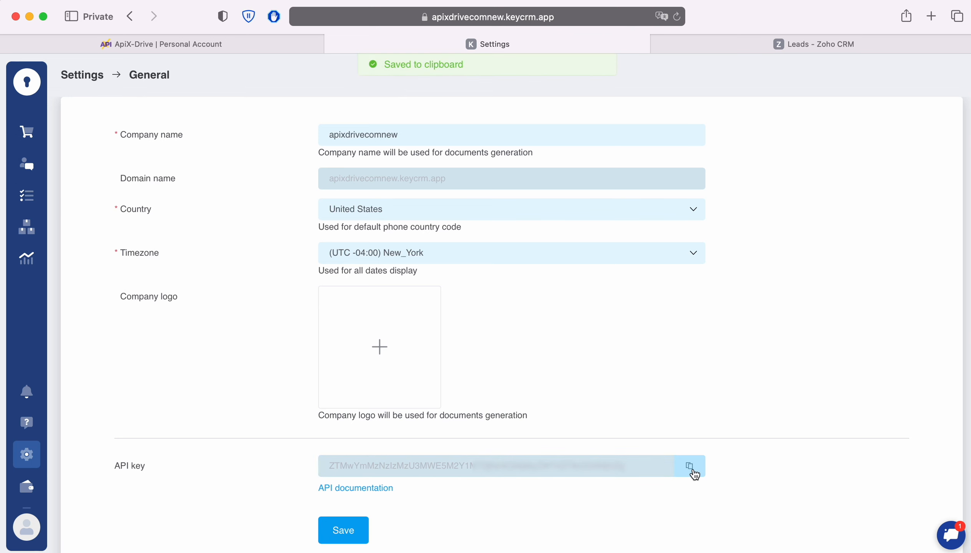
left_click(169, 44)
Paste the KeyCRM API key into the account dialog and save the account
right_click(360, 289)
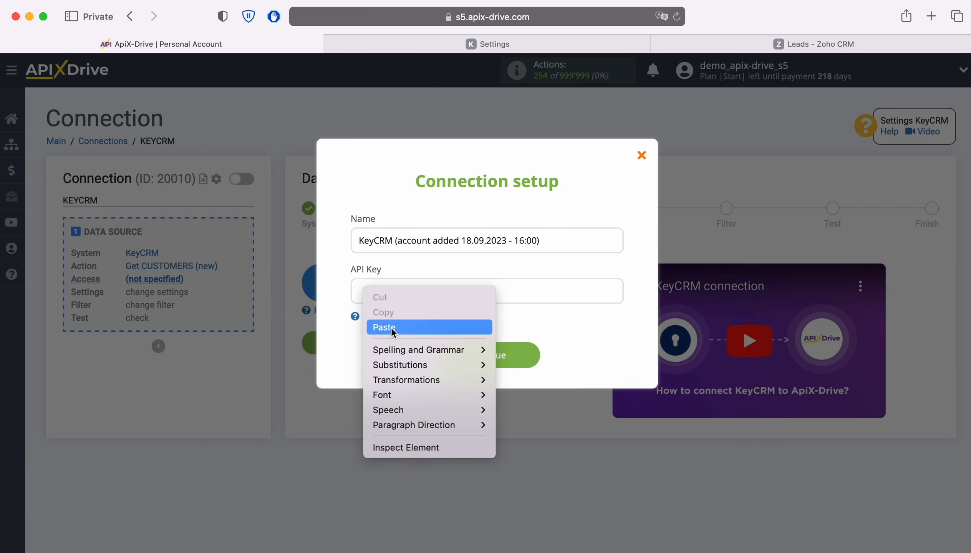
left_click(385, 327)
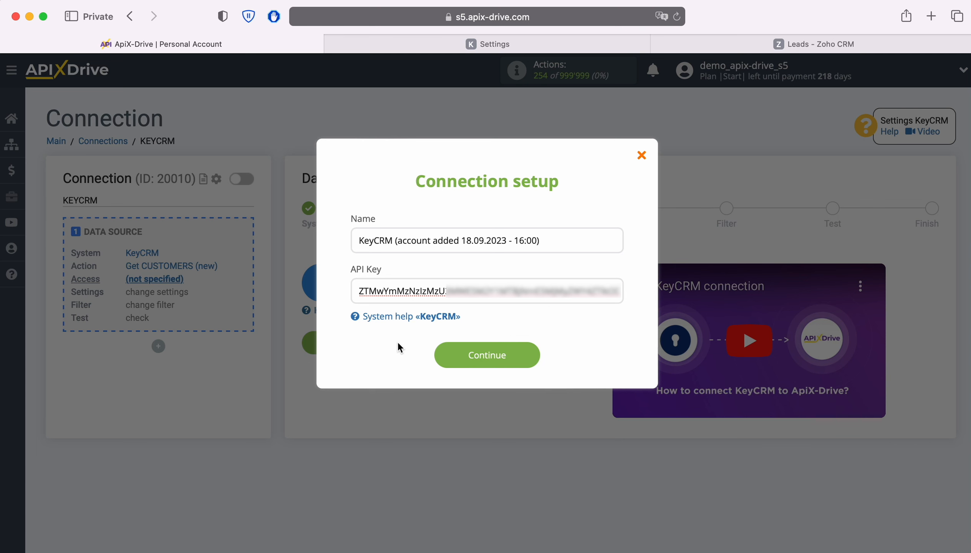
left_click(528, 355)
Select the saved KeyCRM account as the source login and pass the Settings step
left_click(518, 311)
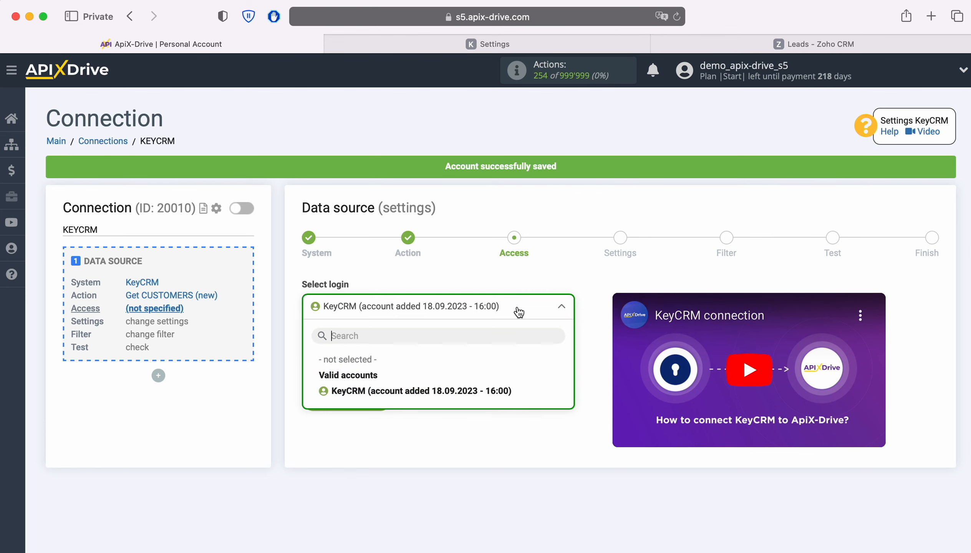
left_click(444, 385)
left_click(389, 394)
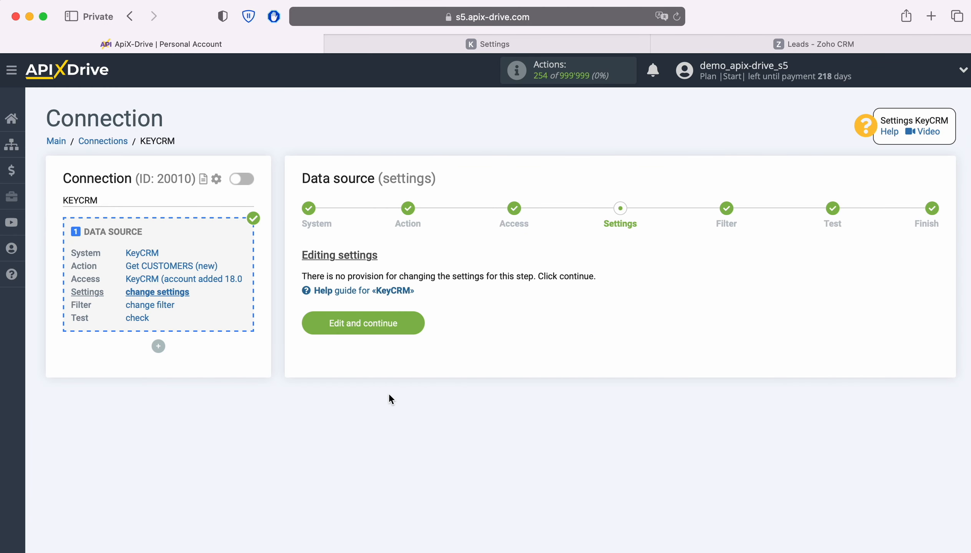
left_click(417, 325)
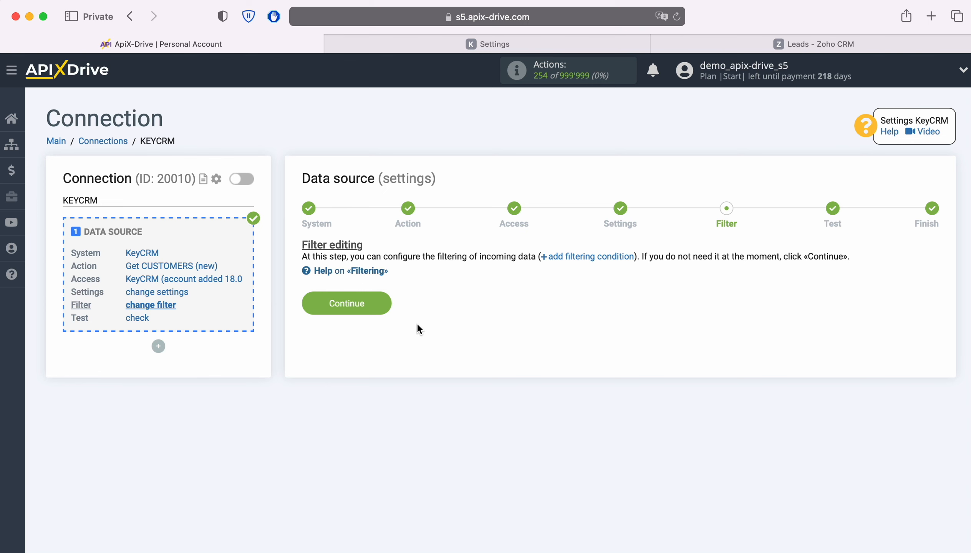
Skip the filter, accept the KeyCRM test customer data, and begin destination setup
left_click(379, 300)
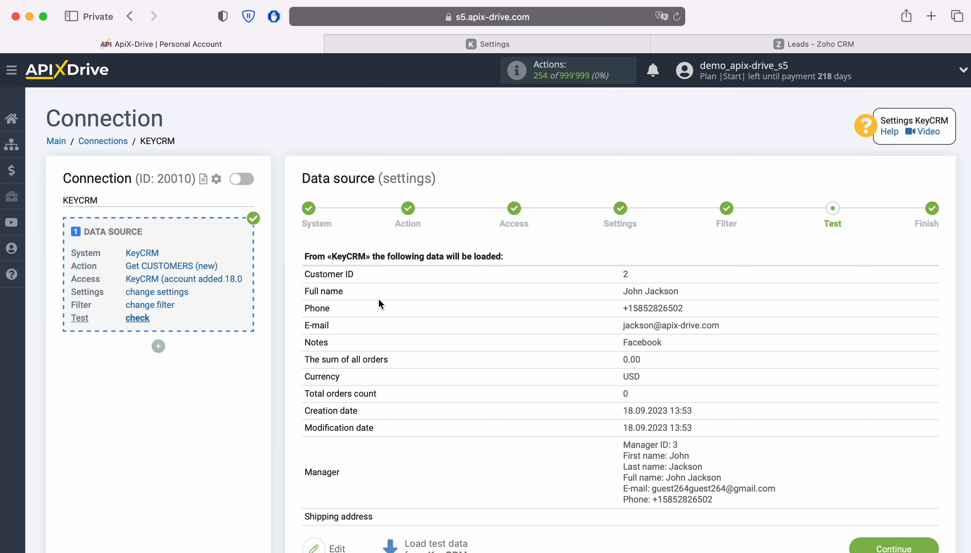
scroll(491, 319, "down", 1)
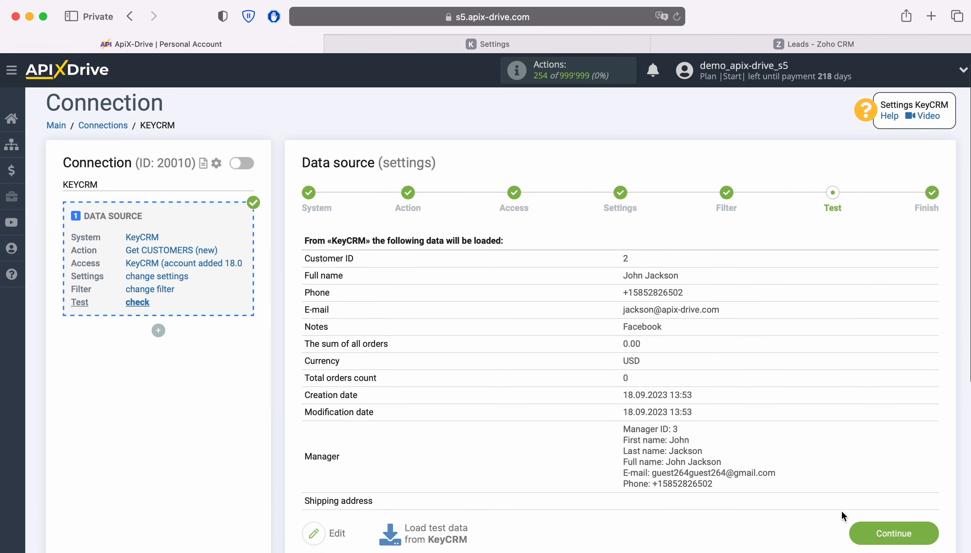
left_click(928, 534)
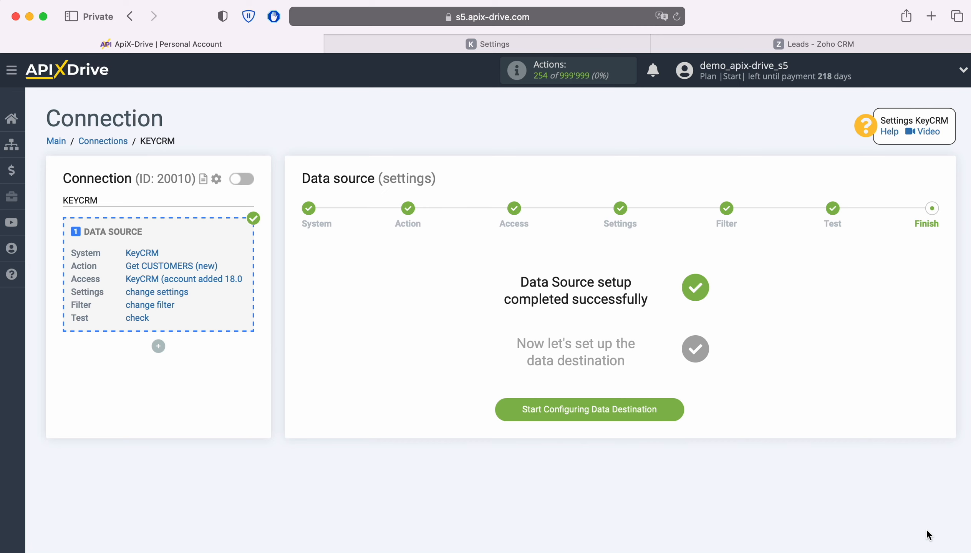
left_click(675, 409)
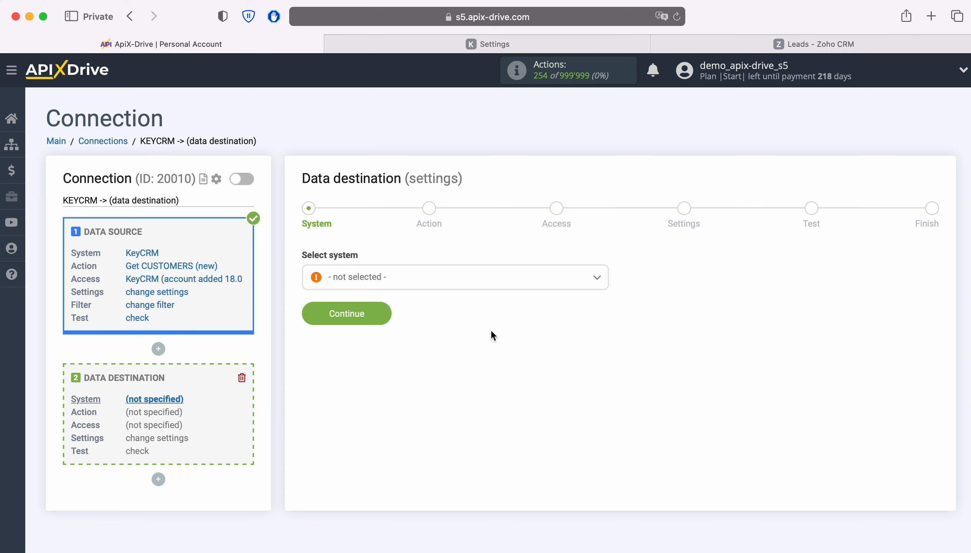
Choose Zoho CRM as the data destination system
left_click(423, 278)
scroll(535, 375, "down", 5)
scroll(534, 376, "down", 20)
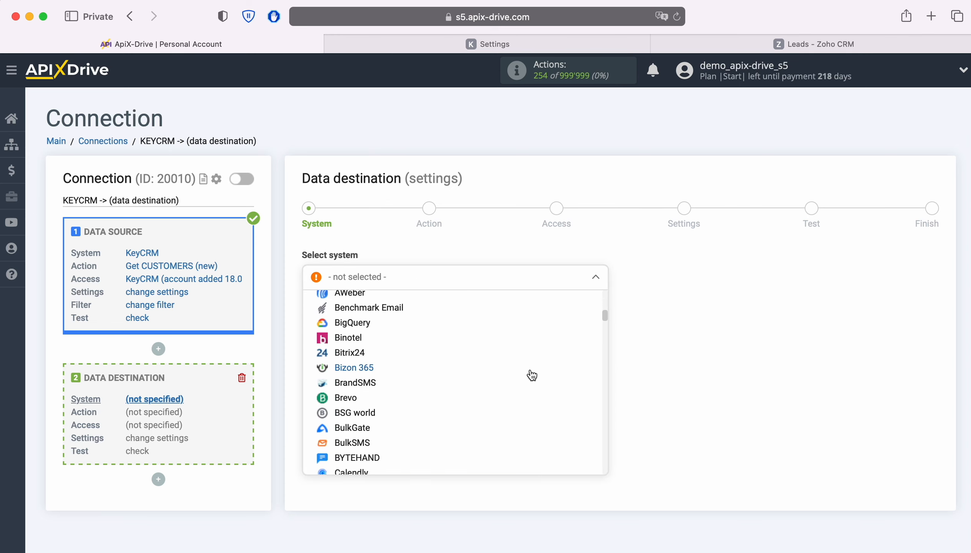
scroll(531, 375, "down", 20)
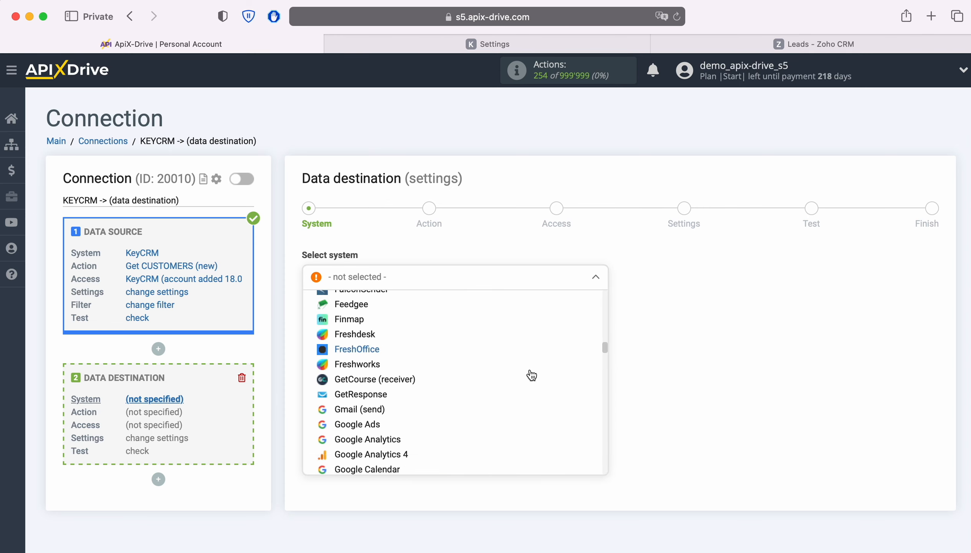
scroll(531, 376, "down", 20)
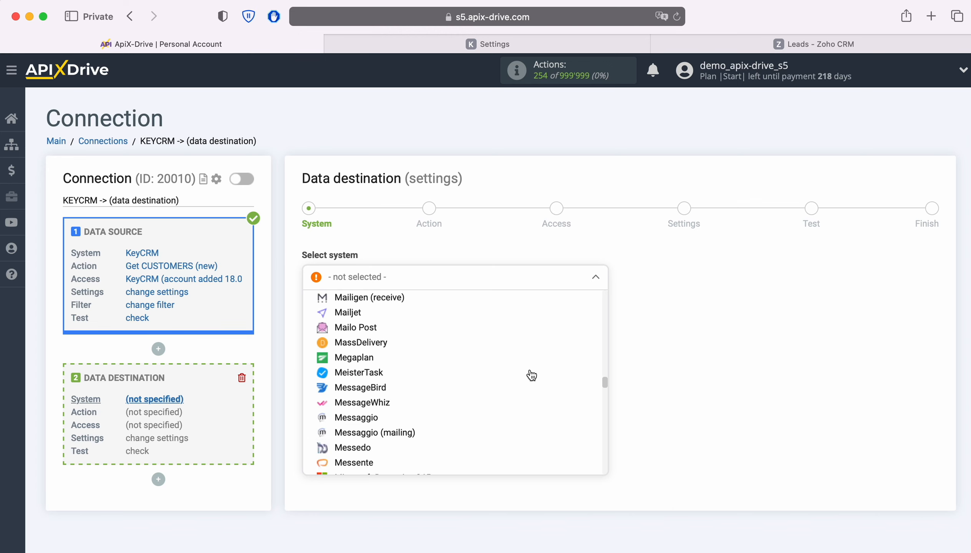
scroll(531, 375, "down", 20)
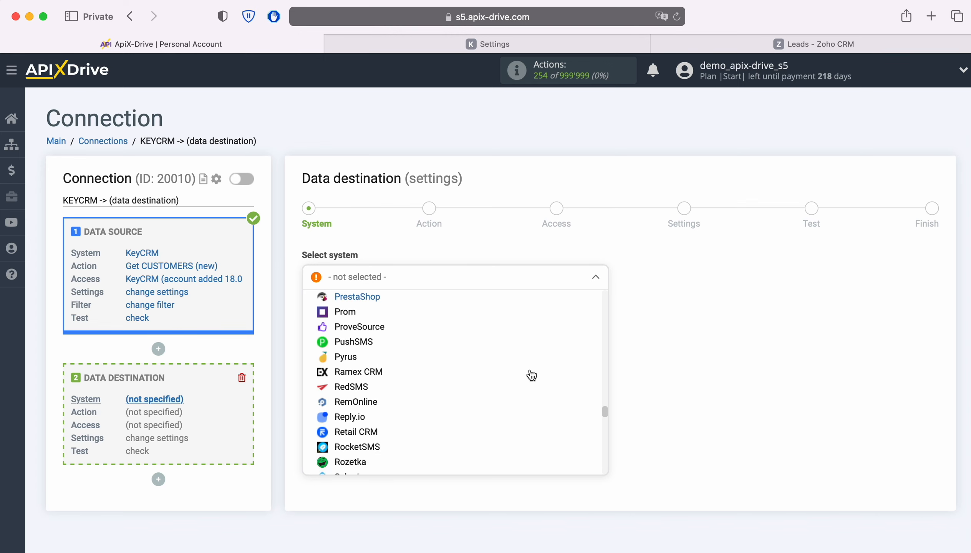
scroll(531, 376, "down", 20)
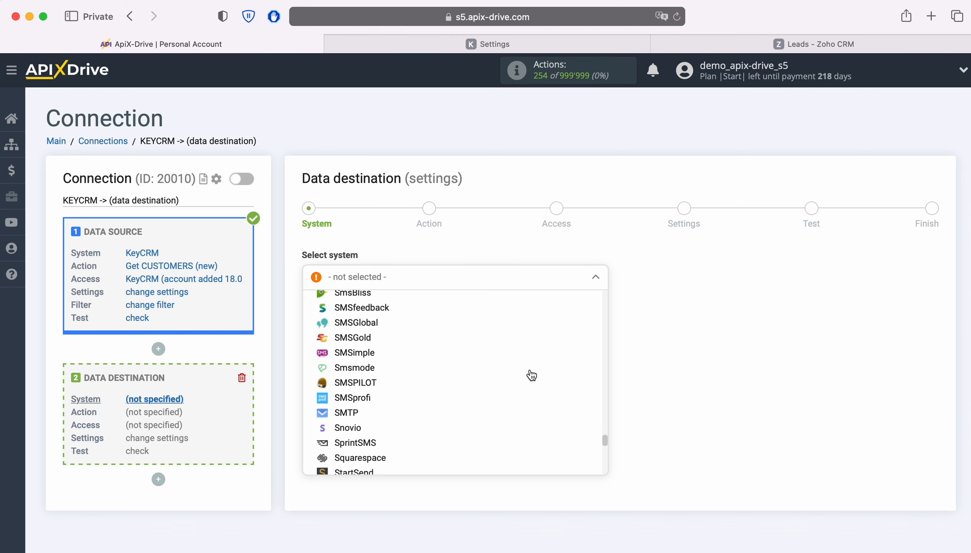
scroll(531, 375, "down", 15)
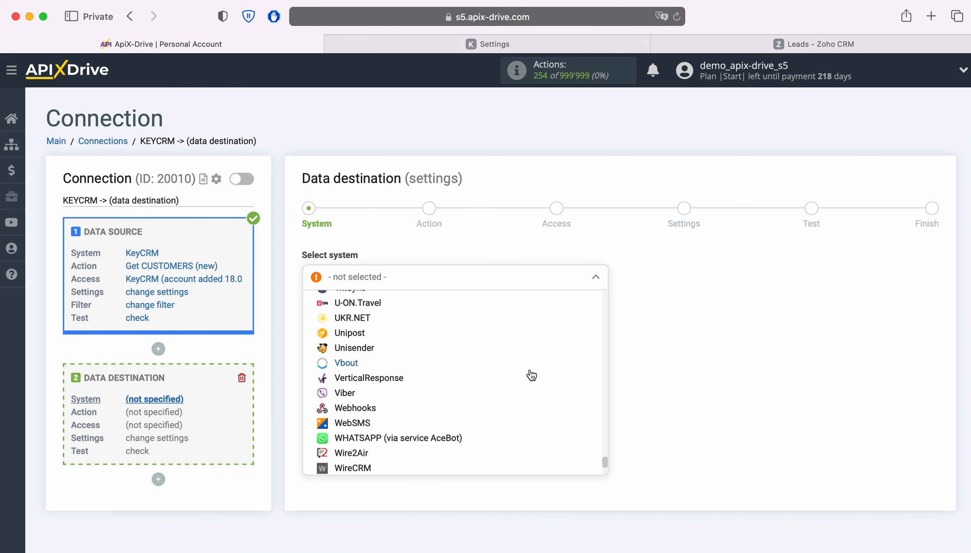
left_click(366, 445)
left_click(376, 326)
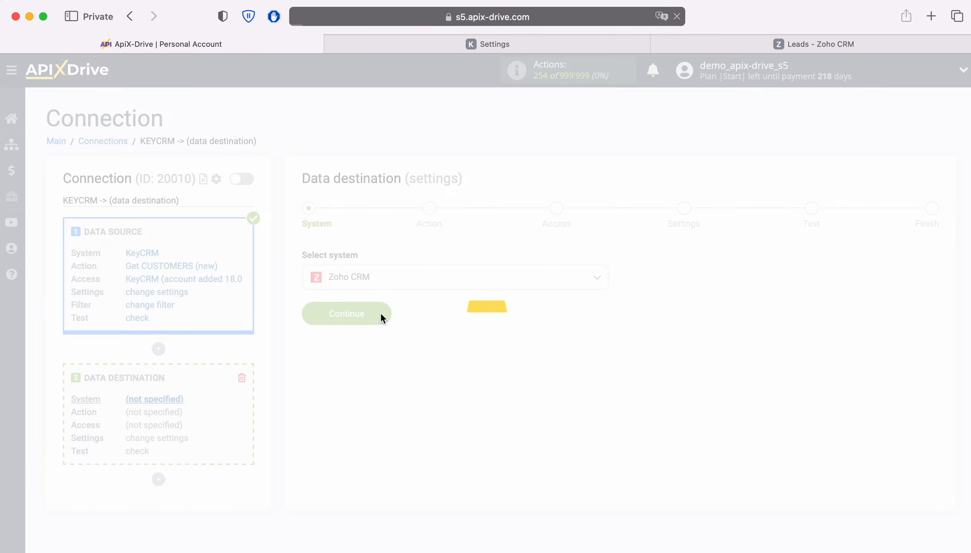
Set the destination action to Create LEAD and begin connecting a Zoho CRM account
left_click(456, 283)
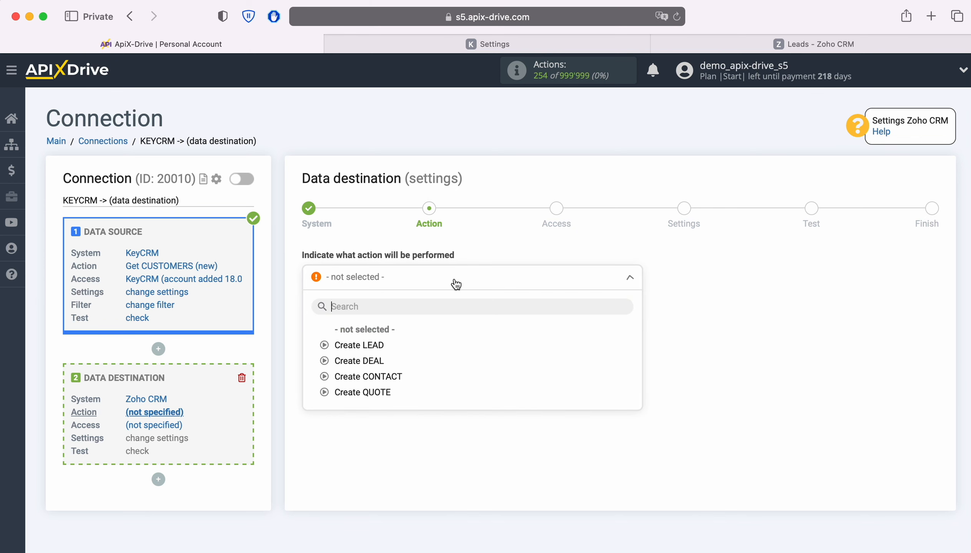
left_click(376, 345)
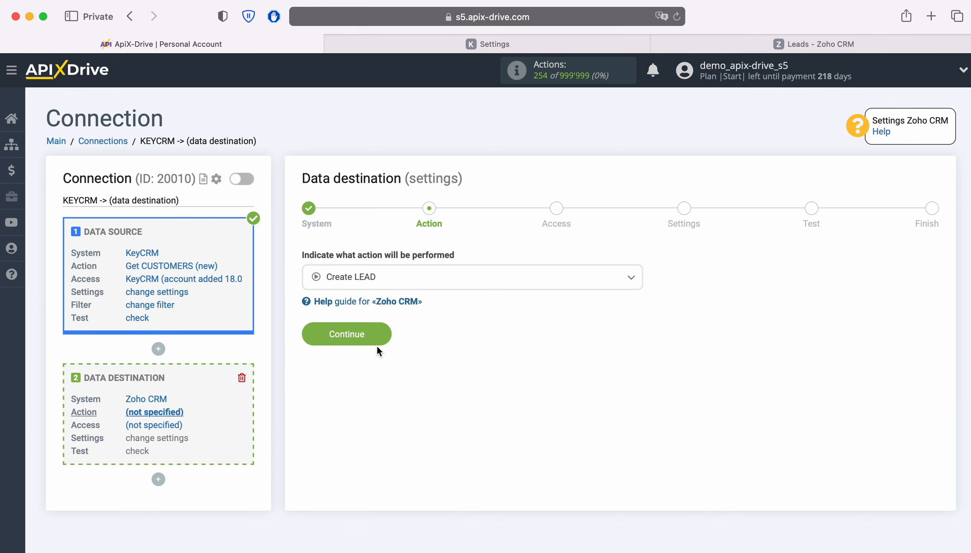
left_click(387, 337)
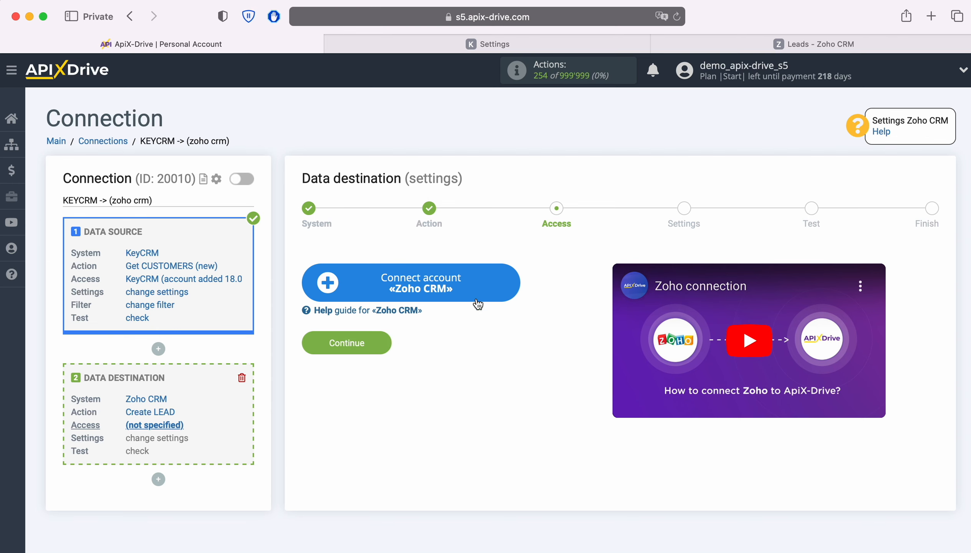
left_click(507, 287)
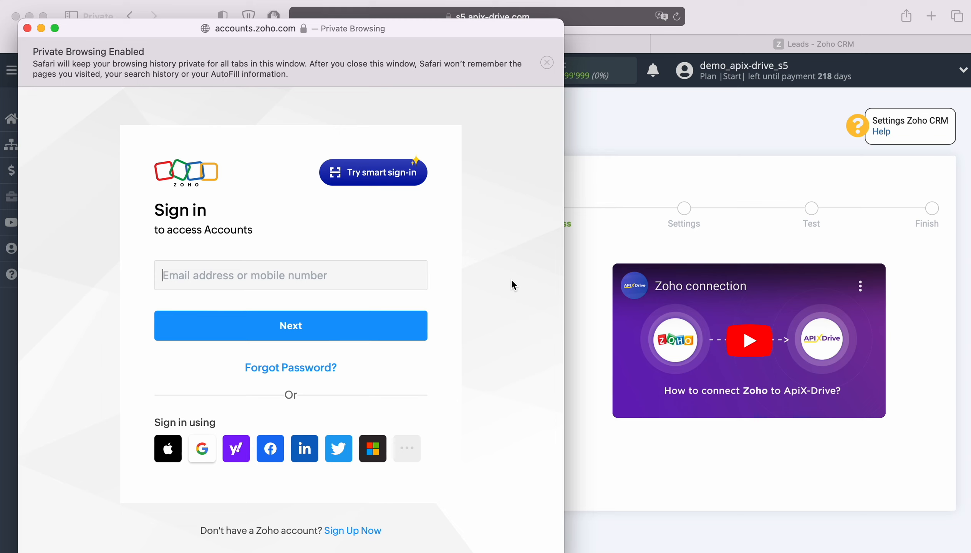
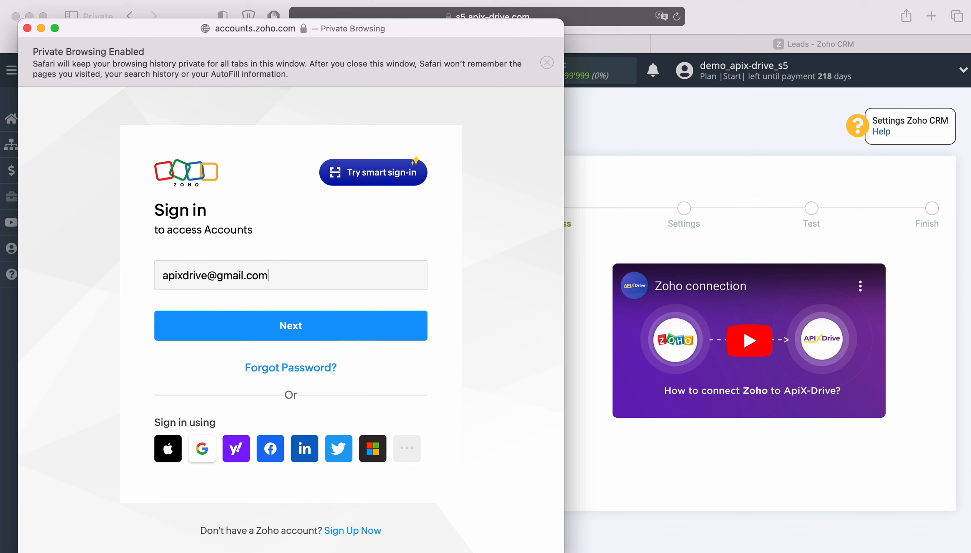
Sign in to Zoho with the account e-mail and saved password, then accept ApiX Drive's access
key("Return")
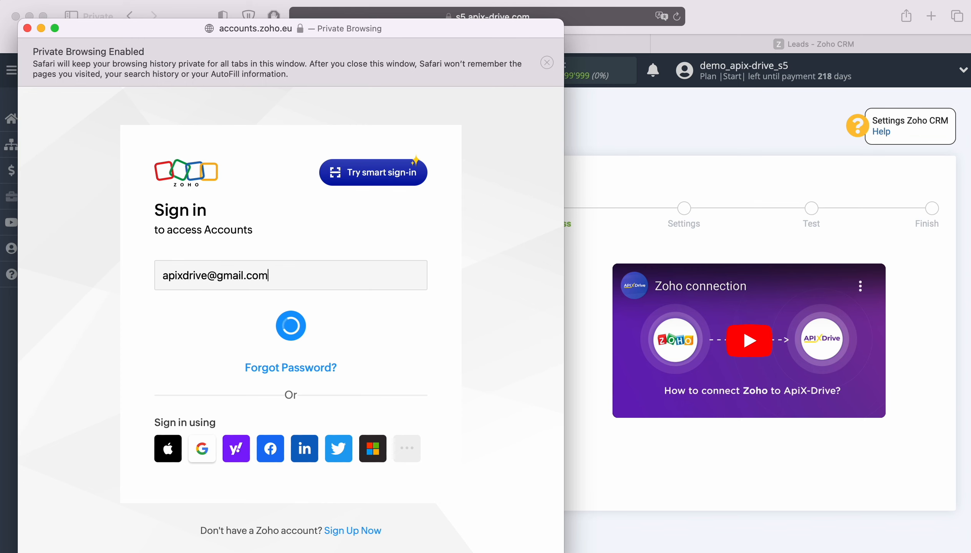
left_click(218, 351)
left_click(286, 392)
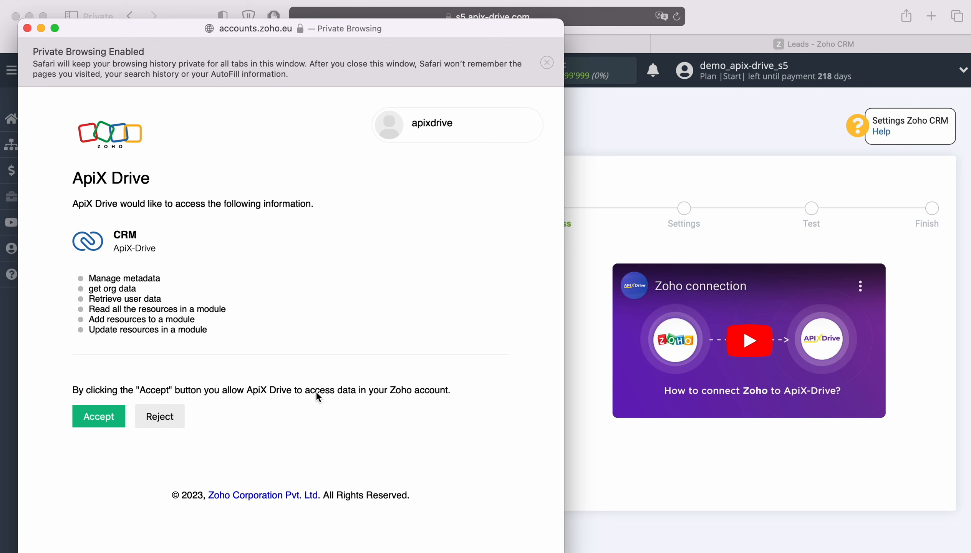
left_click(101, 415)
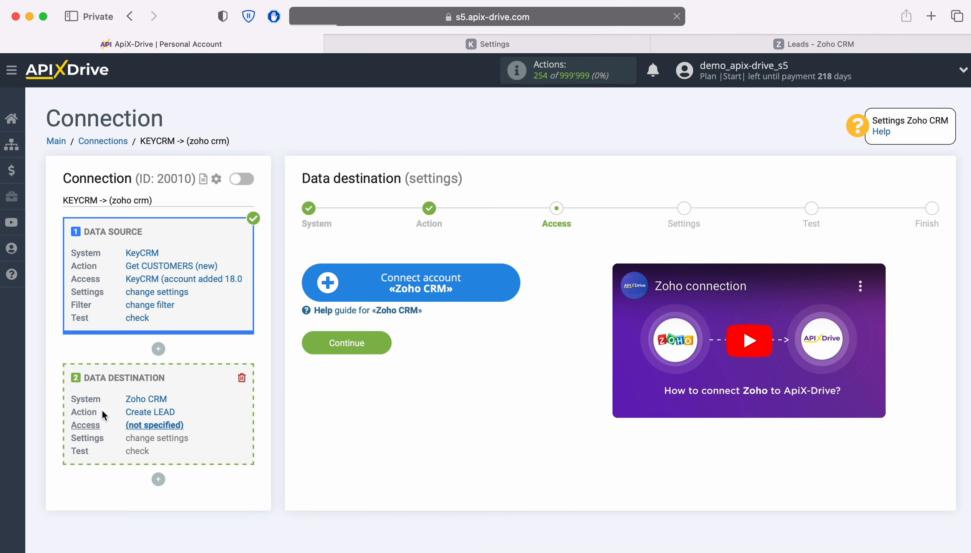
Select the connected Zoho account as the destination login and proceed to field settings
left_click(481, 280)
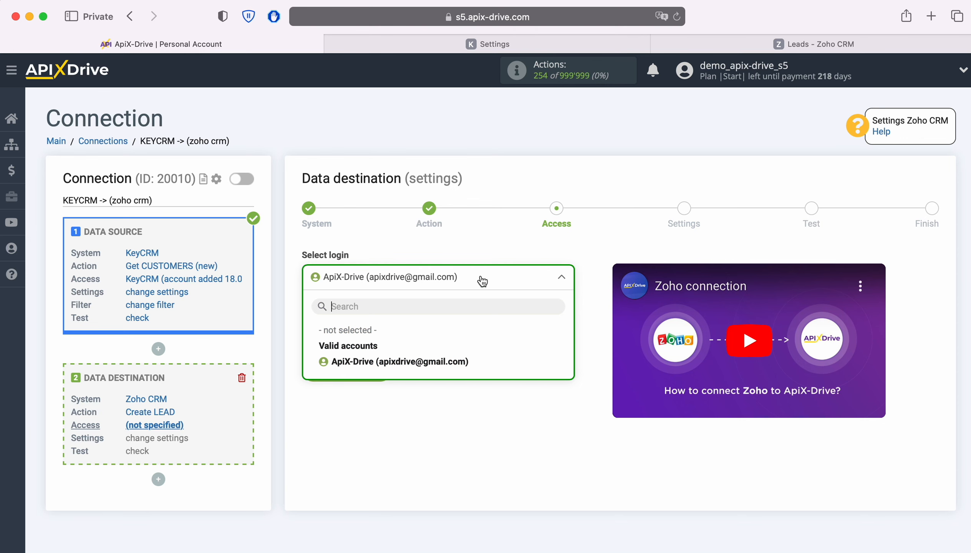
left_click(442, 360)
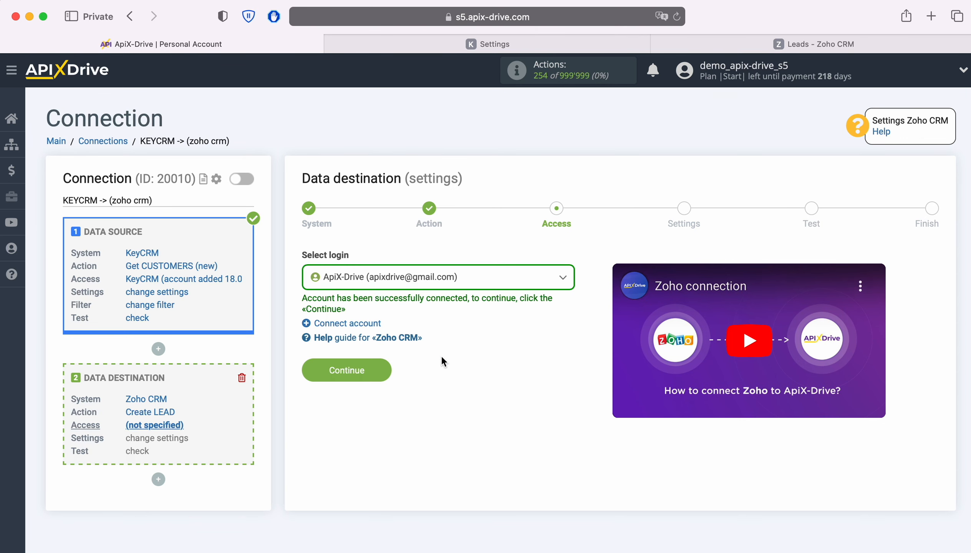
left_click(380, 365)
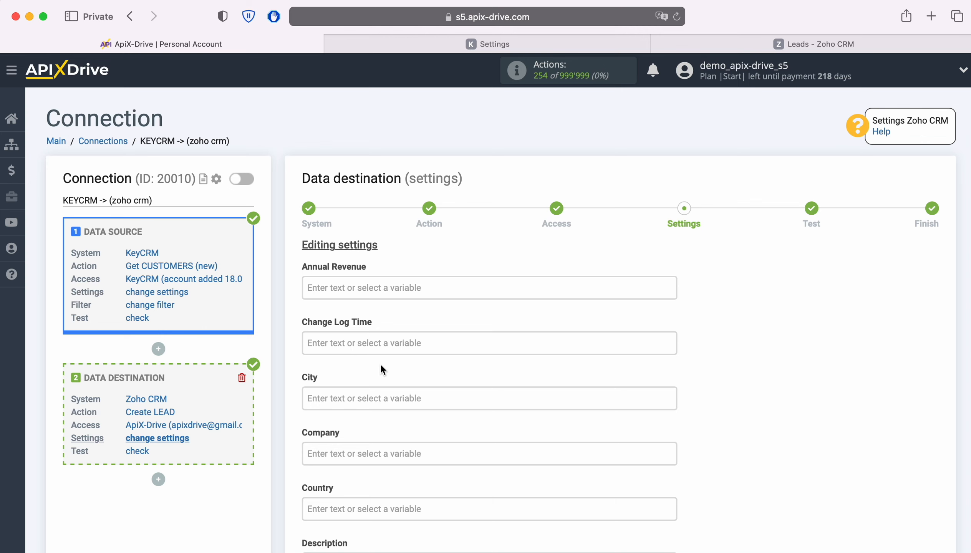
Map the lead Email field to the KeyCRM customer e-mail
scroll(732, 358, "down", 5)
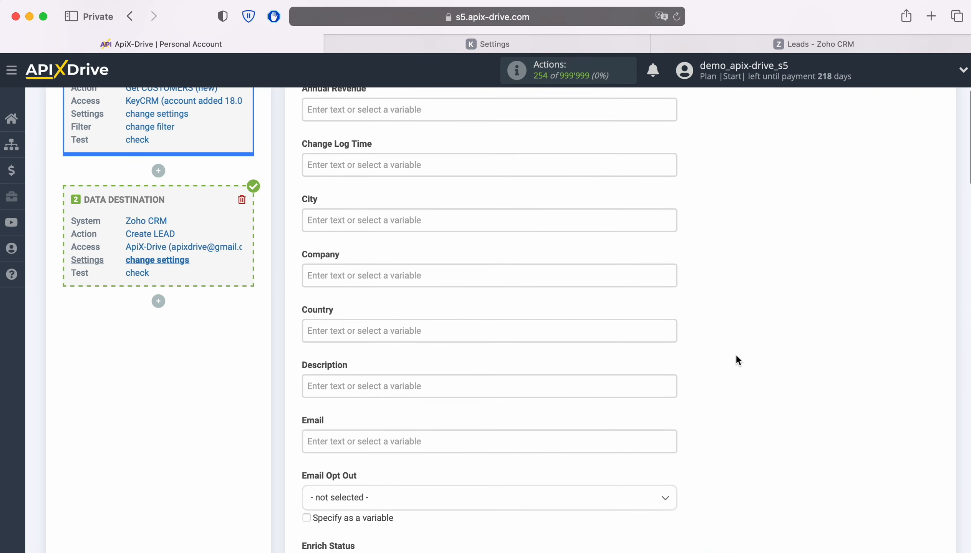
scroll(736, 360, "down", 3)
left_click(472, 359)
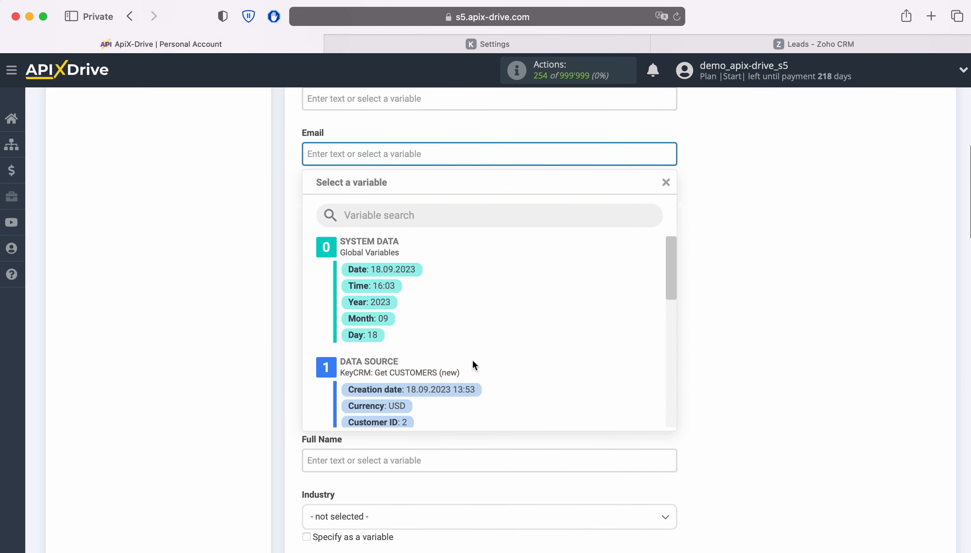
scroll(598, 352, "down", 3)
left_click(472, 357)
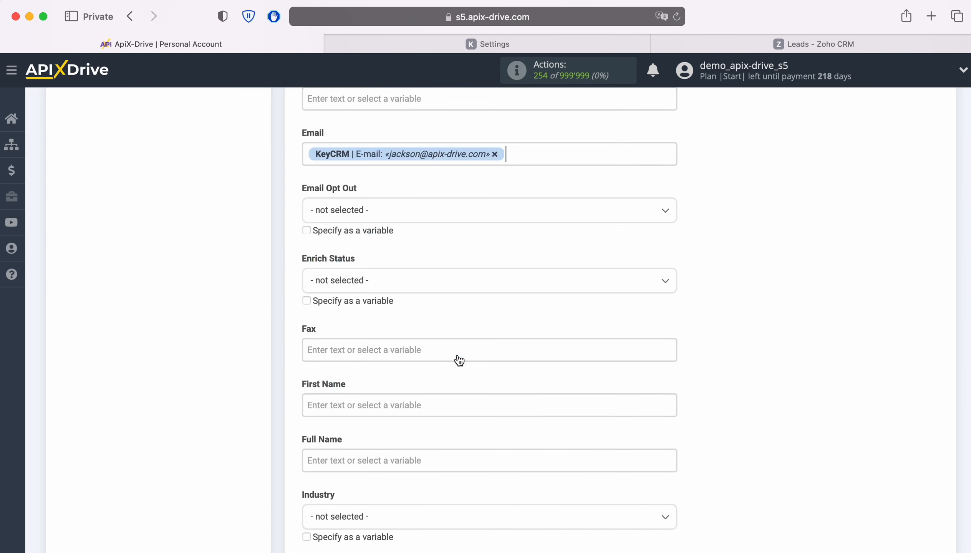
Fill First Name, Full Name and Last Name with the KeyCRM full name variable
scroll(456, 353, "down", 3)
left_click(437, 320)
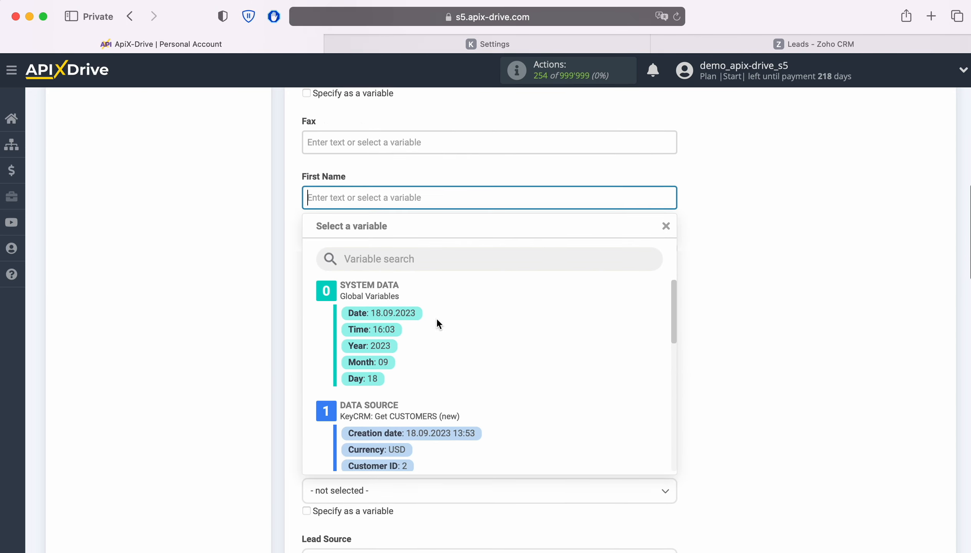
scroll(593, 328, "down", 3)
left_click(423, 350)
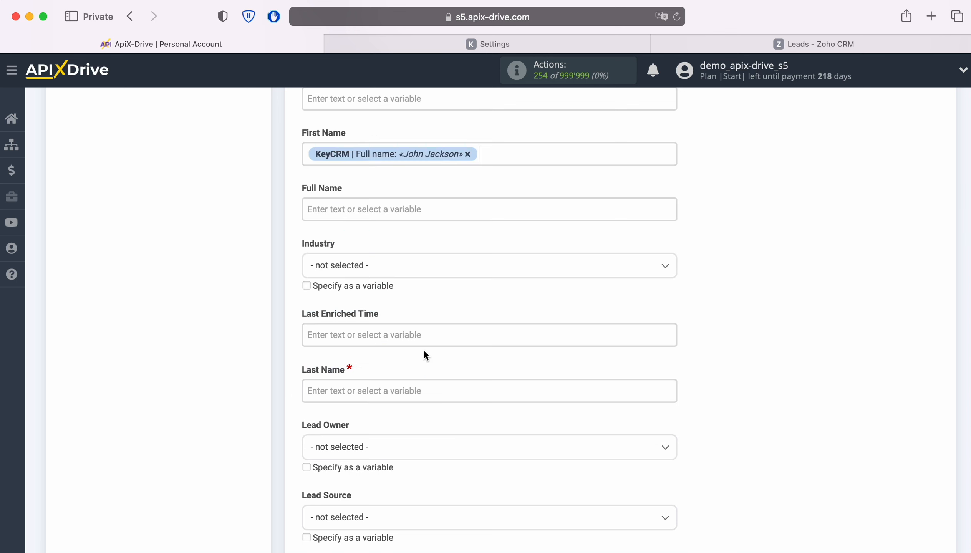
left_click(392, 210)
scroll(539, 349, "down", 3)
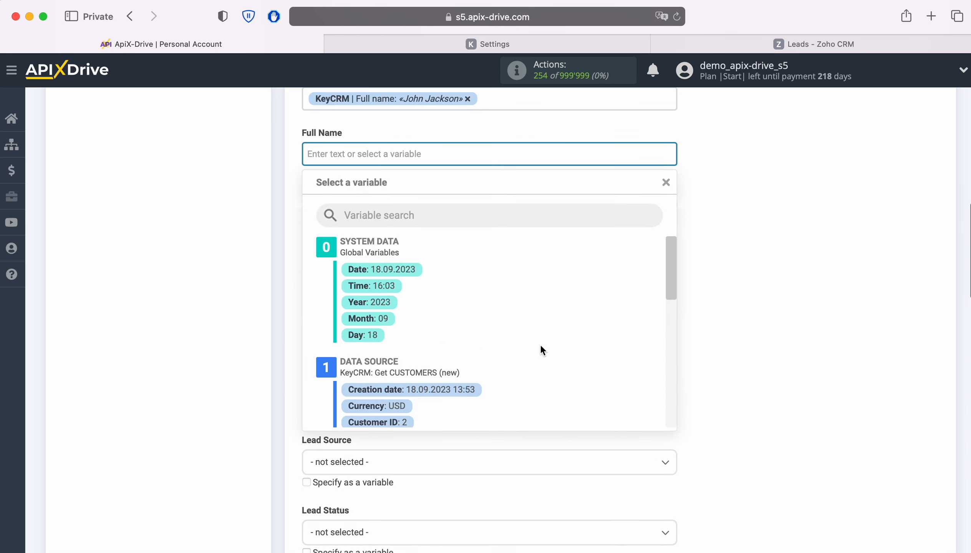
left_click(438, 369)
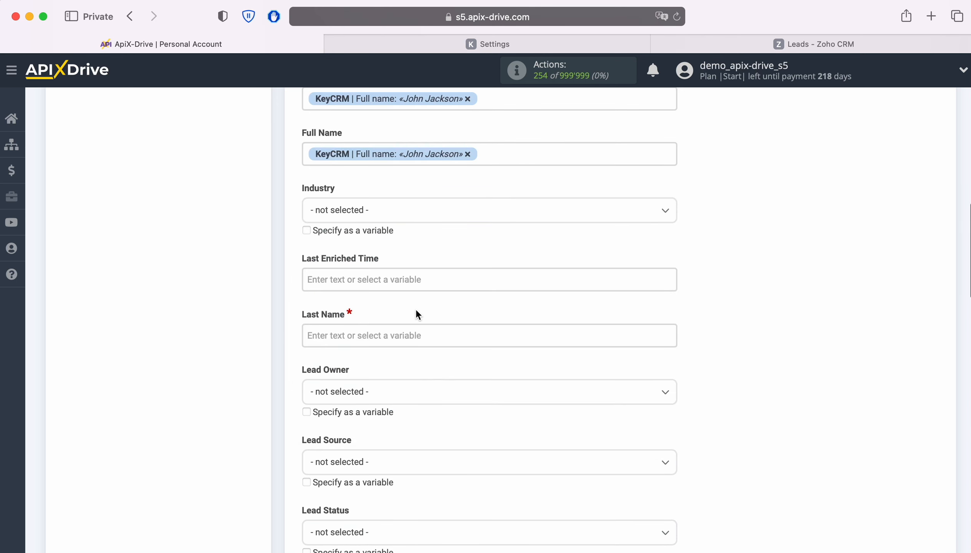
left_click(415, 337)
scroll(552, 362, "down", 5)
scroll(552, 362, "down", 3)
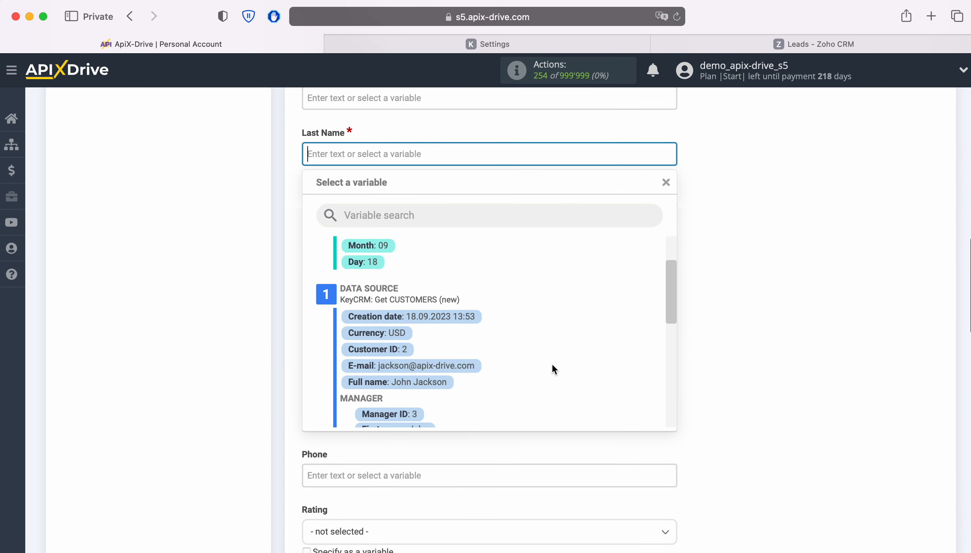
left_click(445, 376)
Set Lead Source to Facebook and Lead Status to Attempted to Contact
left_click(535, 284)
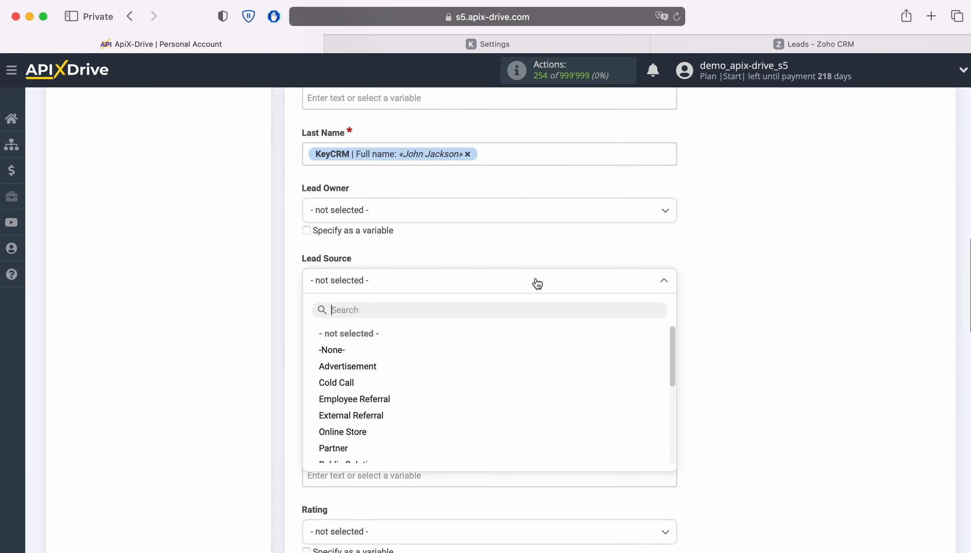
scroll(484, 385, "down", 10)
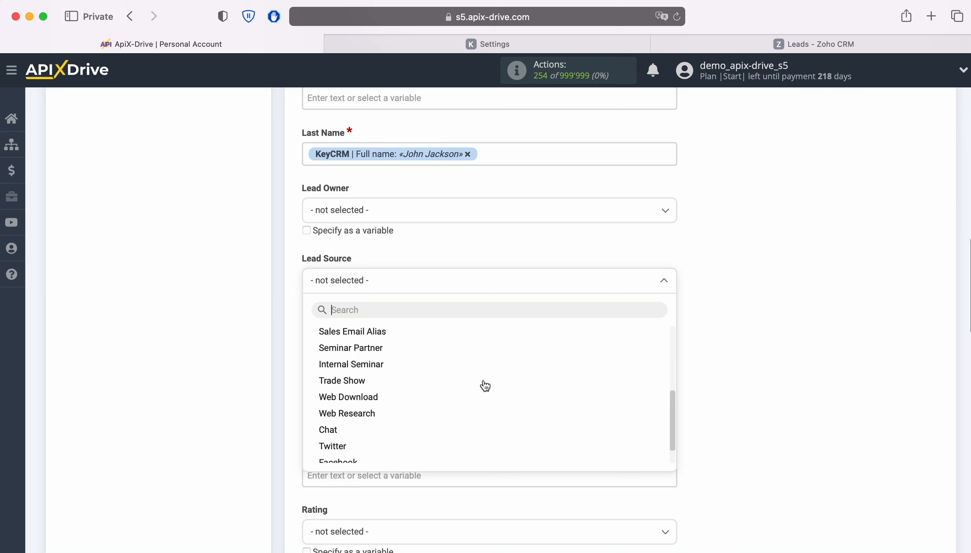
left_click(344, 437)
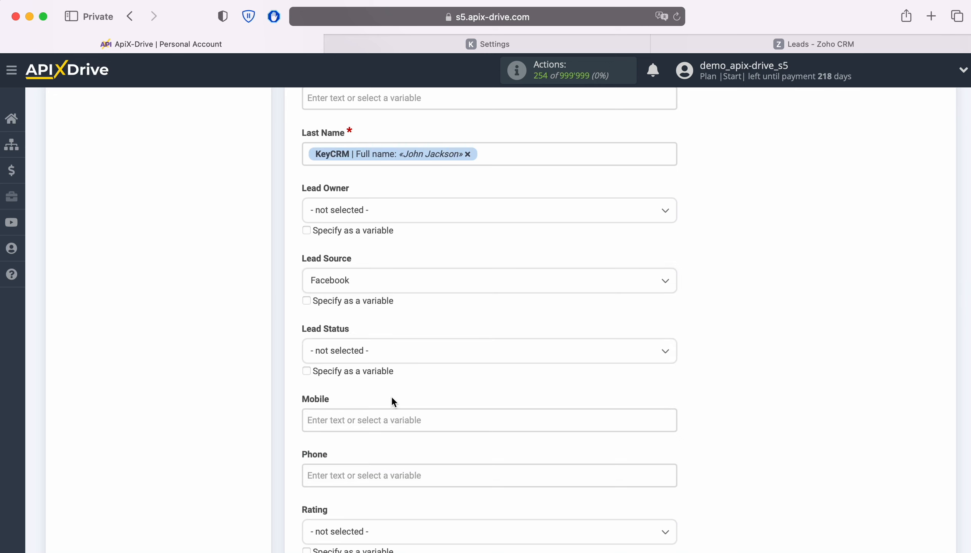
left_click(416, 356)
left_click(353, 435)
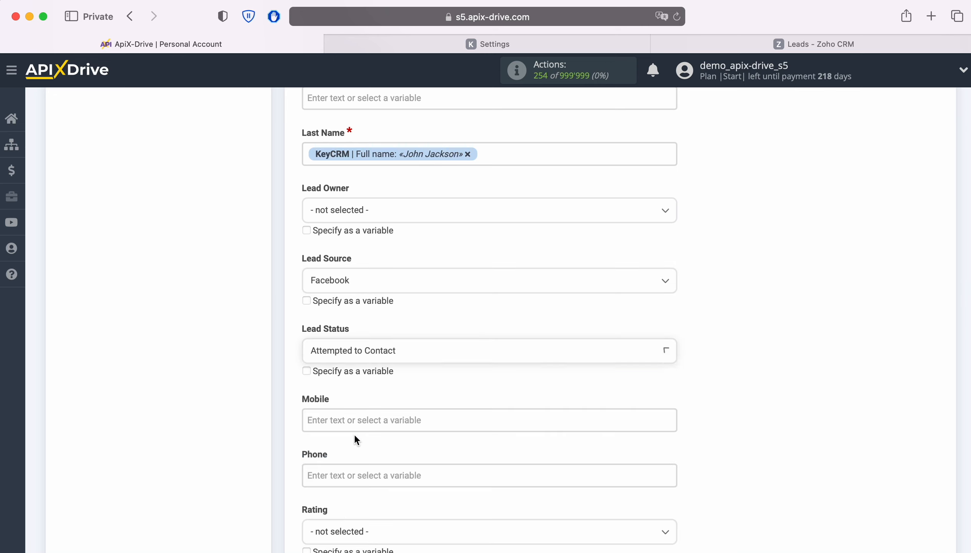
Map the KeyCRM phone number into both the Mobile and Phone fields
scroll(533, 381, "down", 3)
left_click(458, 315)
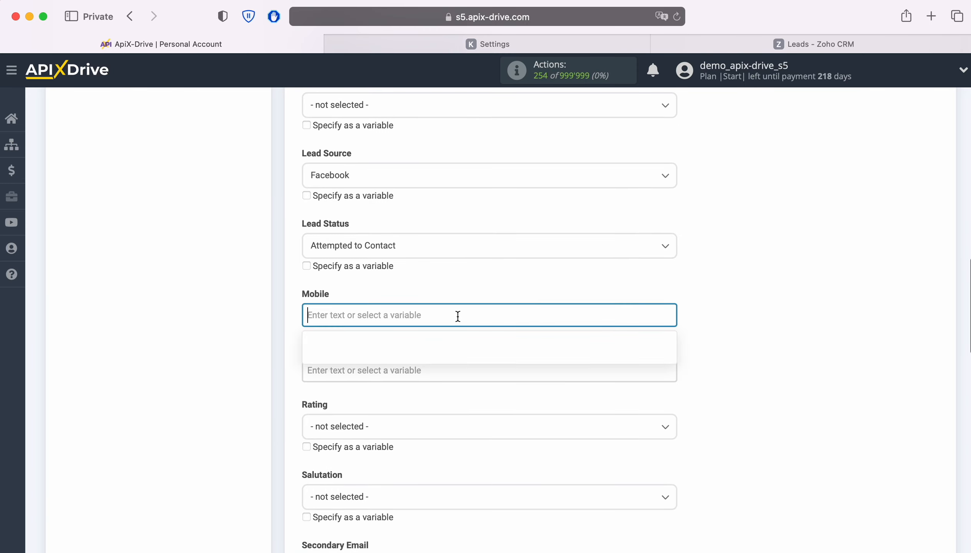
scroll(557, 344, "down", 2)
scroll(557, 344, "down", 4)
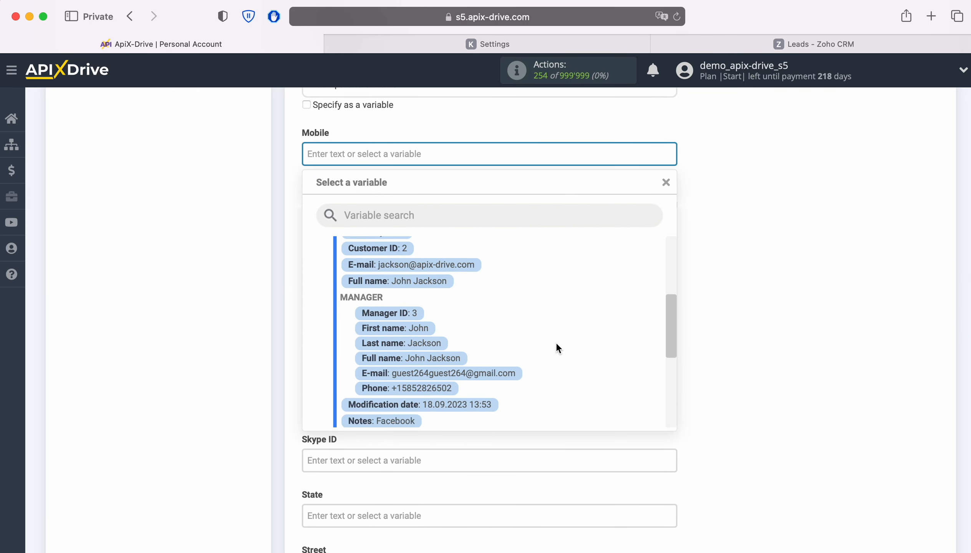
left_click(409, 385)
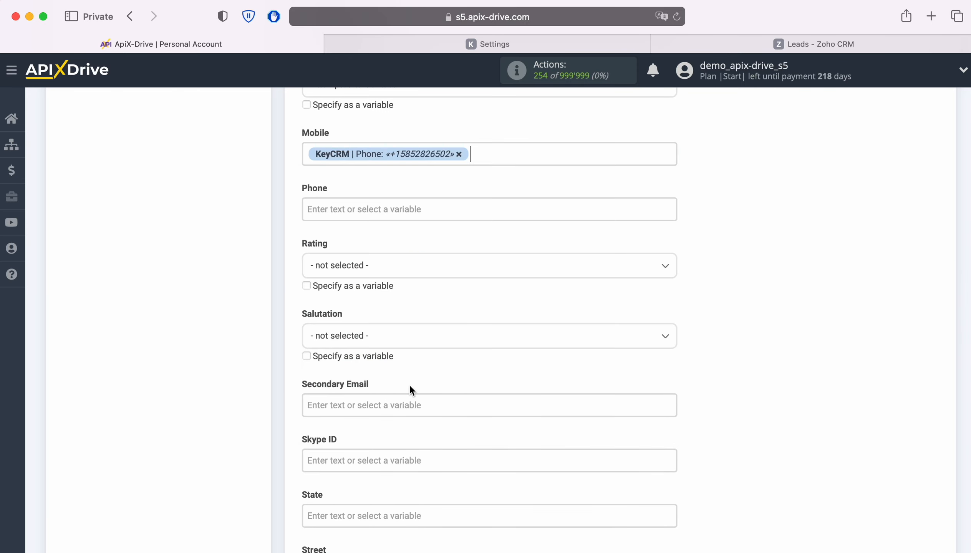
left_click(399, 214)
scroll(567, 358, "down", 3)
scroll(565, 364, "down", 3)
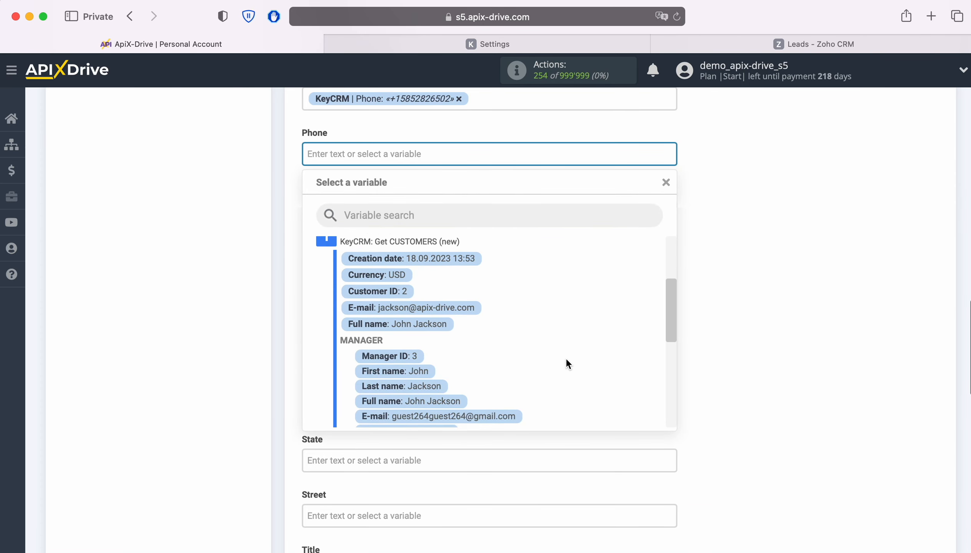
left_click(395, 381)
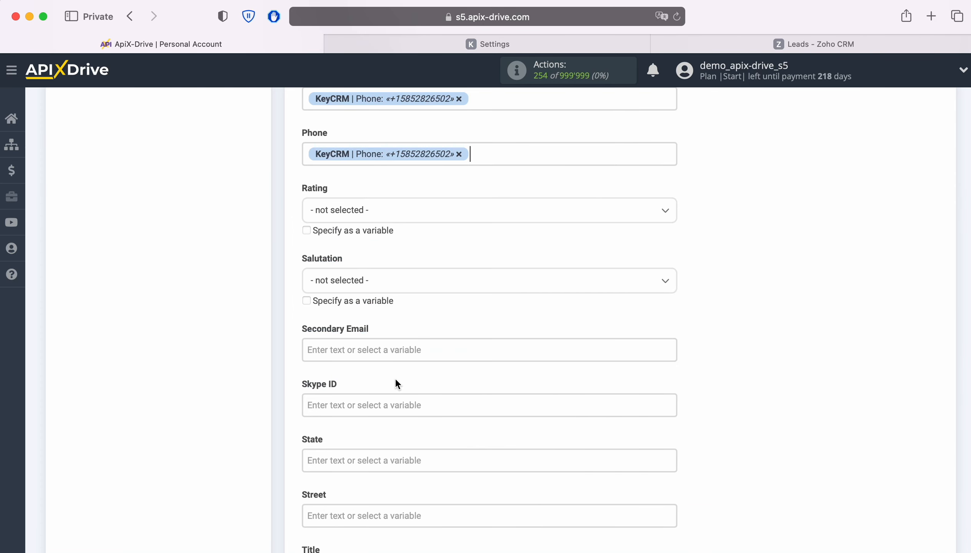
scroll(551, 340, "down", 1)
scroll(561, 339, "down", 5)
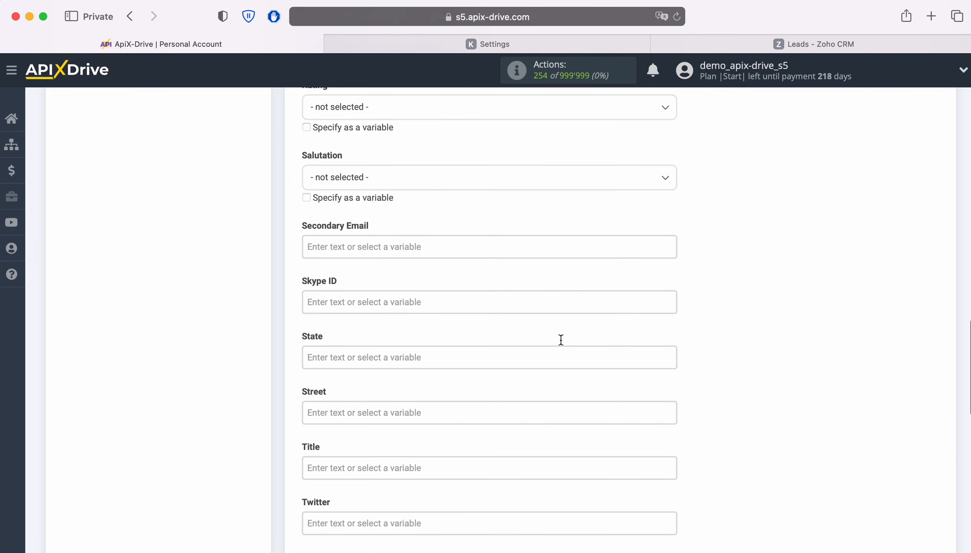
left_click(543, 352)
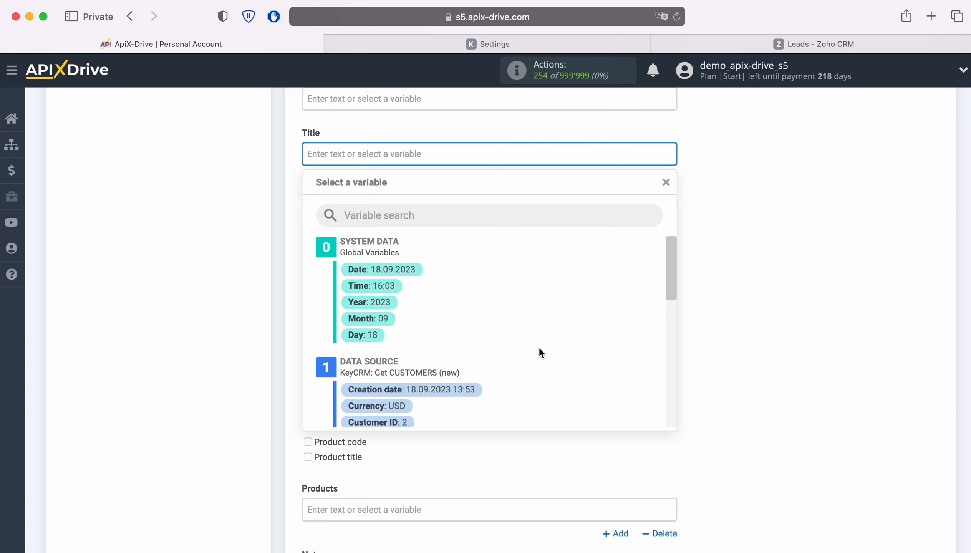
Set the lead Title to 'New Customers from KeyCRM' plus the Full name variable and save the mapping
type("New ")
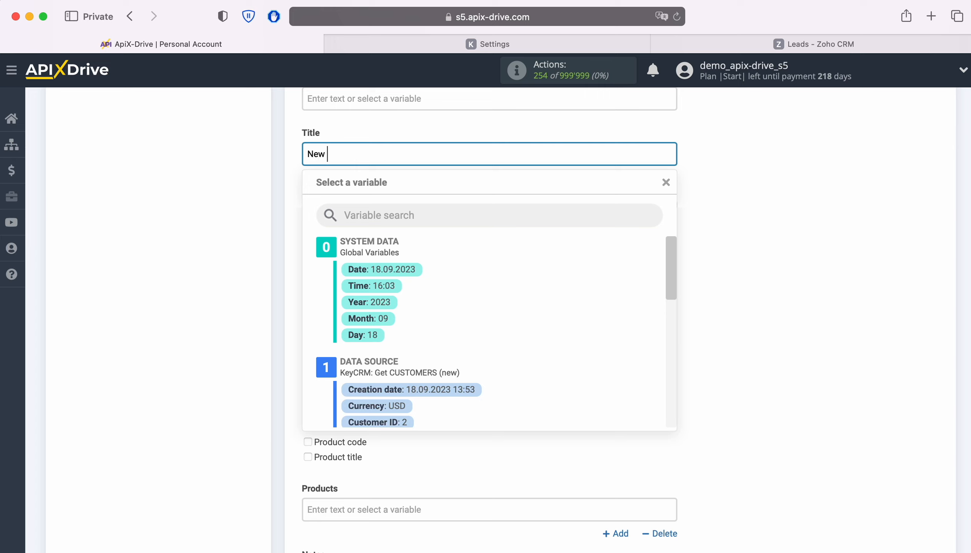
type("Customers")
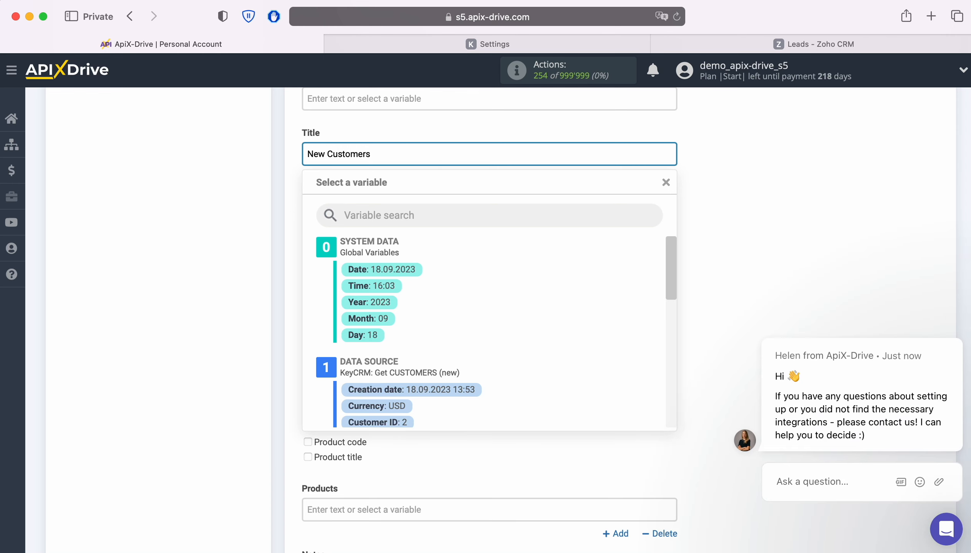
type(" from KeyCRM")
scroll(551, 394, "down", 2)
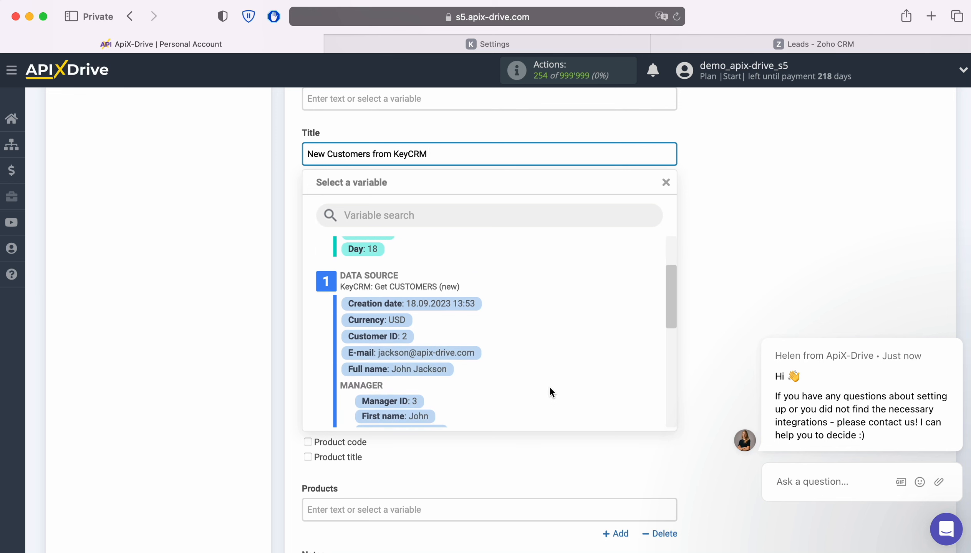
left_click(433, 369)
left_click(959, 341)
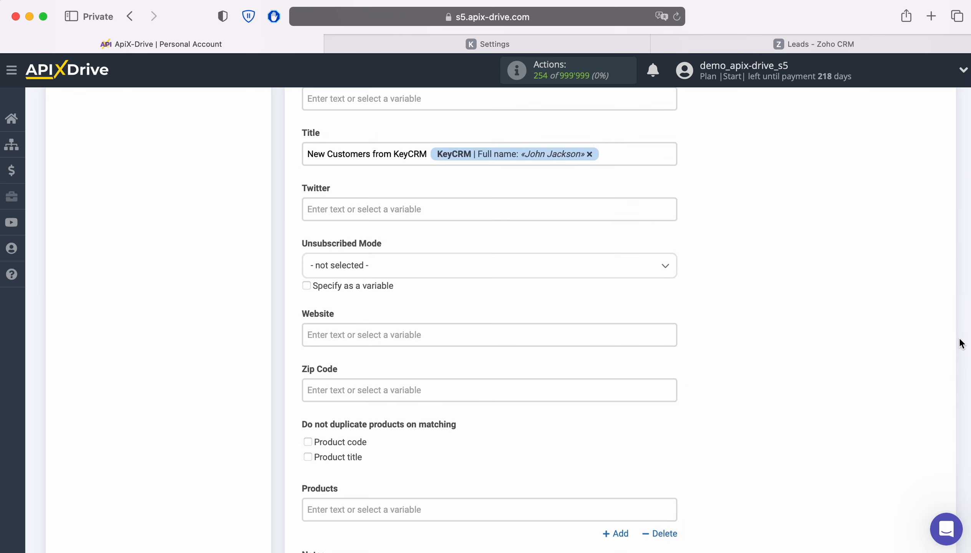
scroll(786, 346, "down", 4)
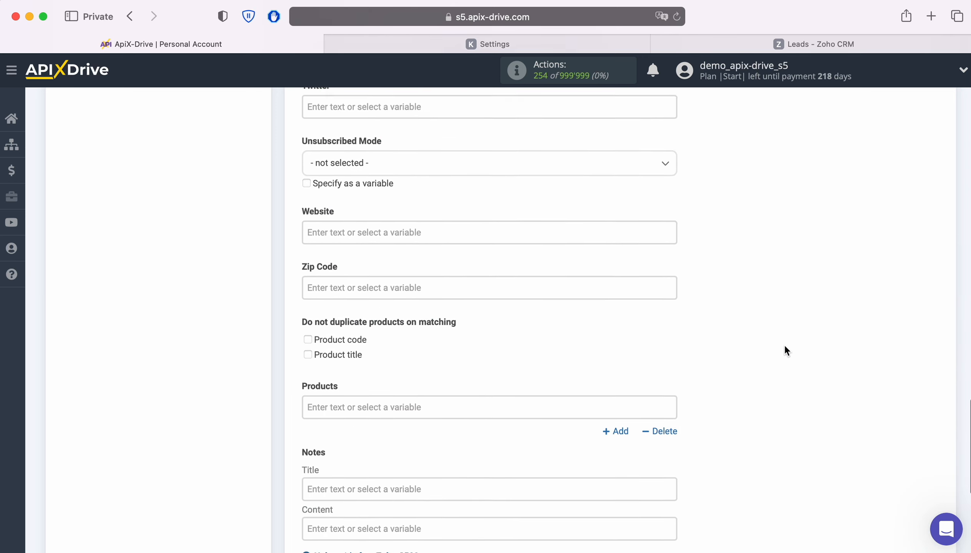
scroll(784, 344, "down", 2)
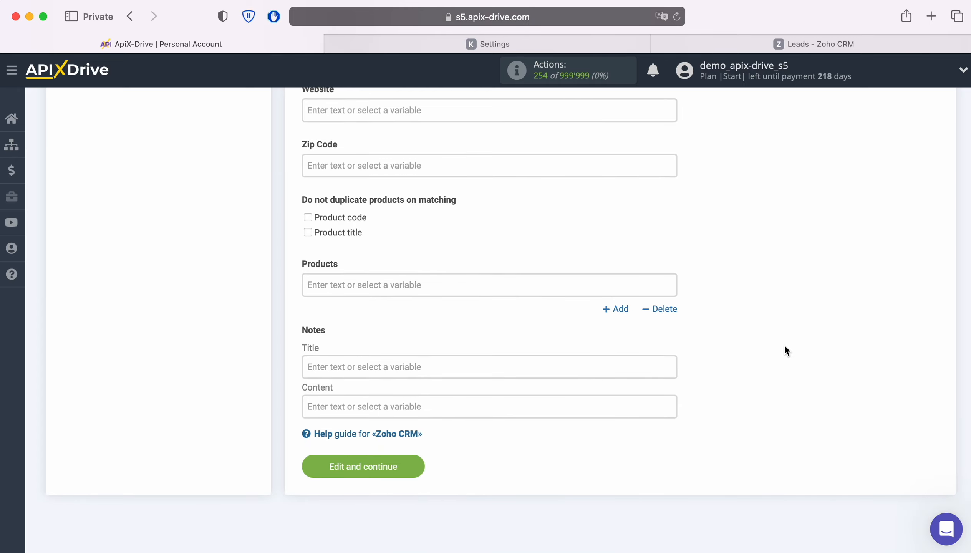
left_click(420, 467)
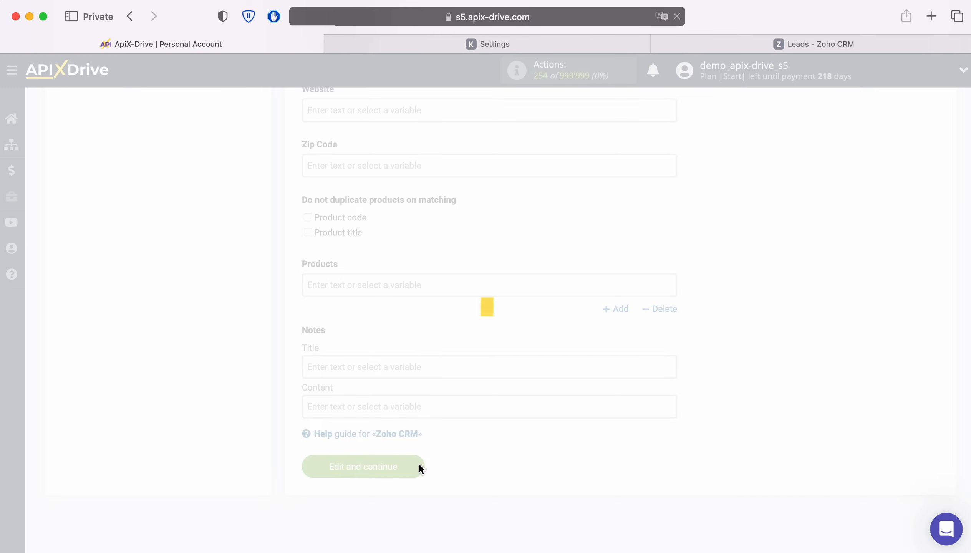
Review the previewed test lead and send it to Zoho CRM
scroll(937, 415, "down", 4)
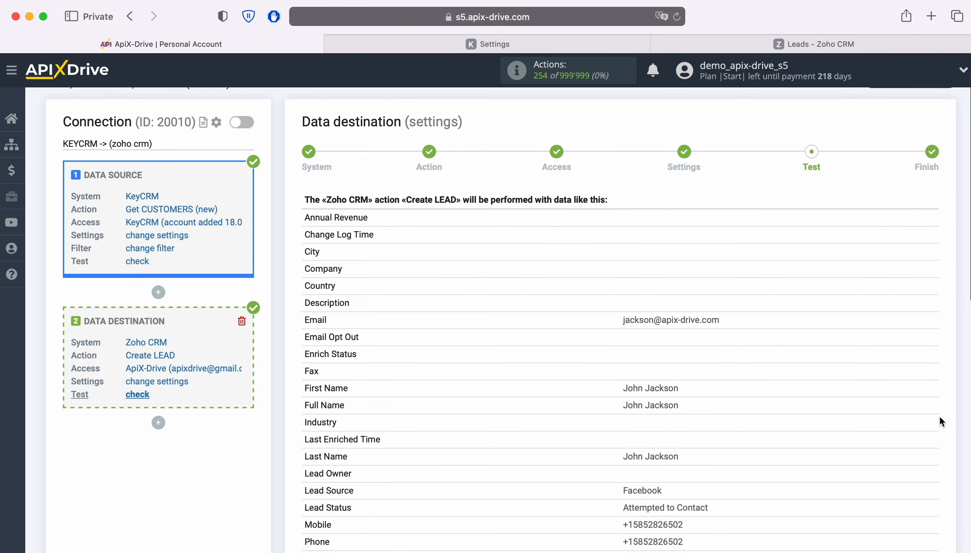
scroll(938, 416, "down", 3)
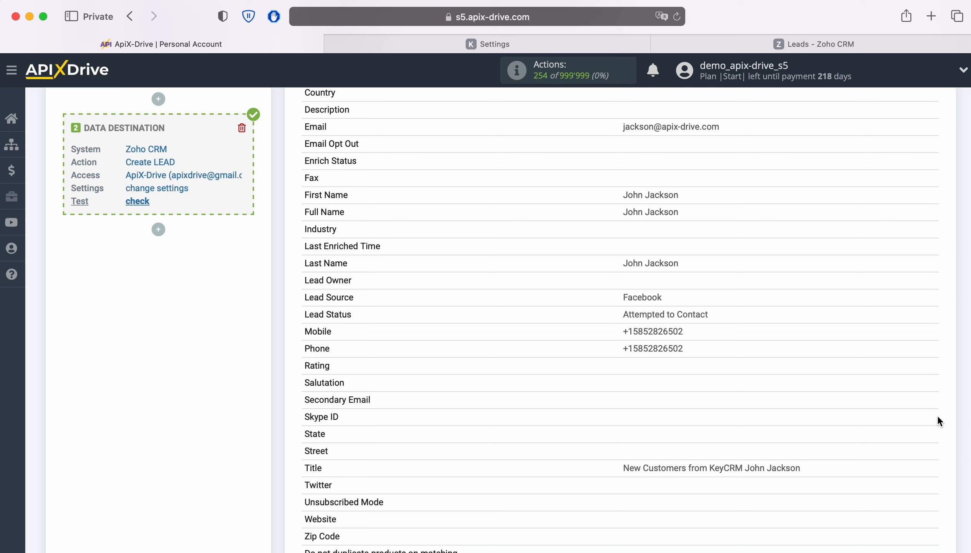
scroll(938, 417, "down", 3)
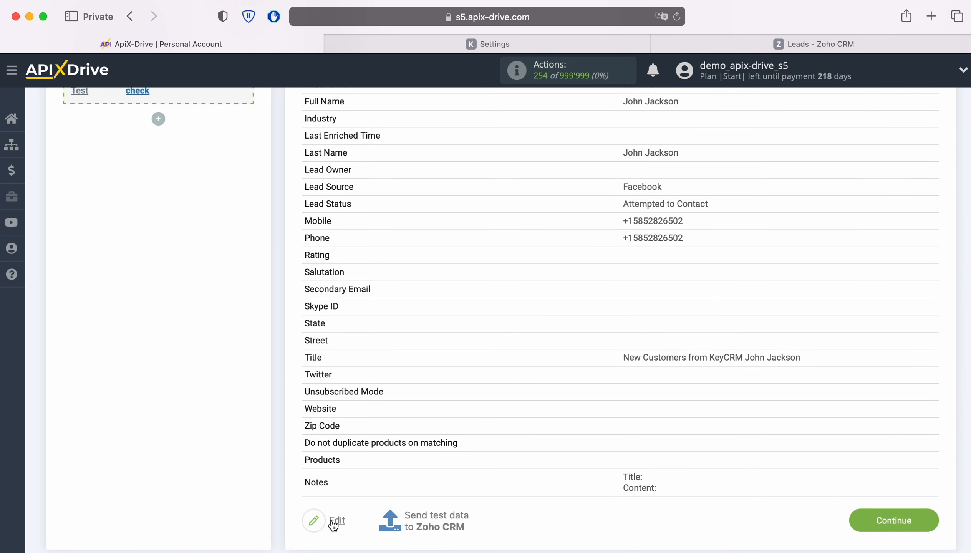
left_click(412, 514)
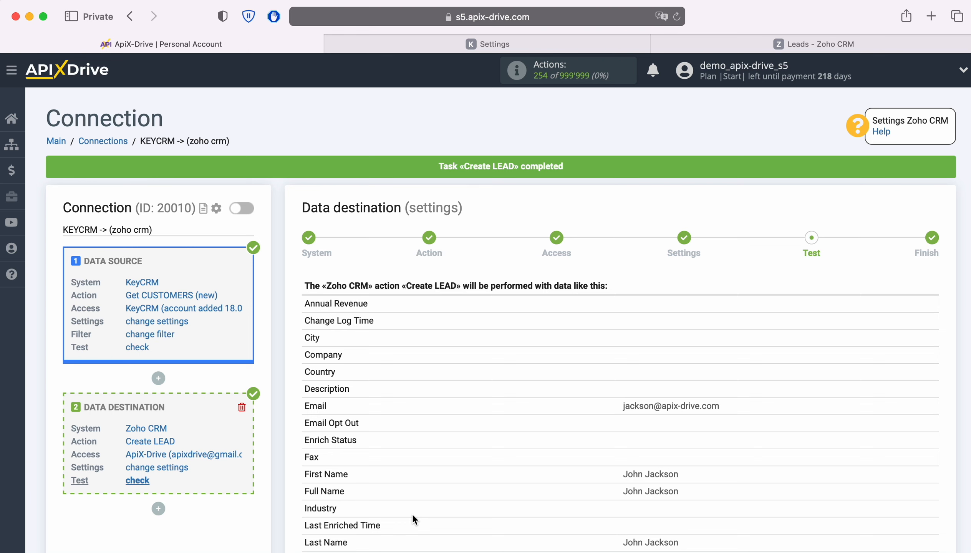
Reload Zoho CRM Leads, inspect the new test lead's details, then return to ApiX-Drive
left_click(691, 45)
left_click(679, 16)
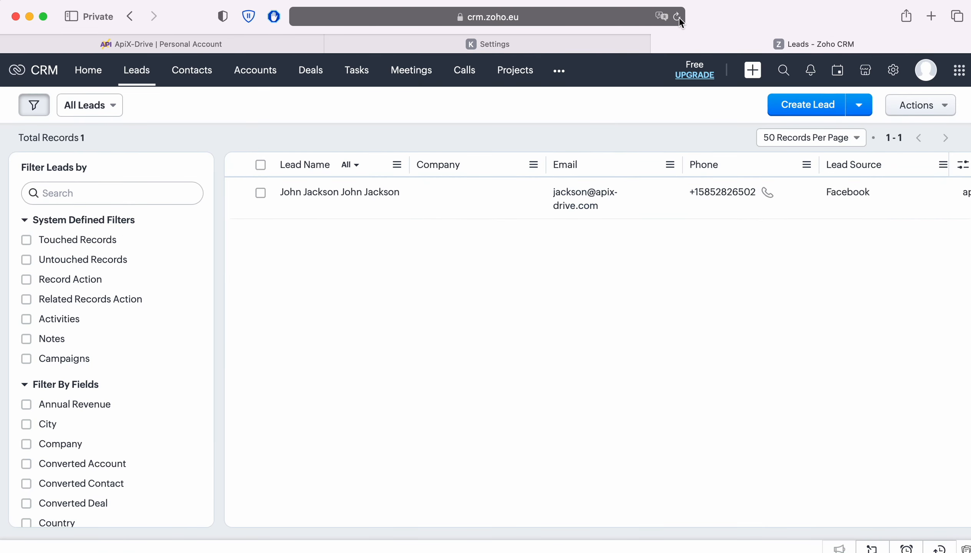
left_click(316, 191)
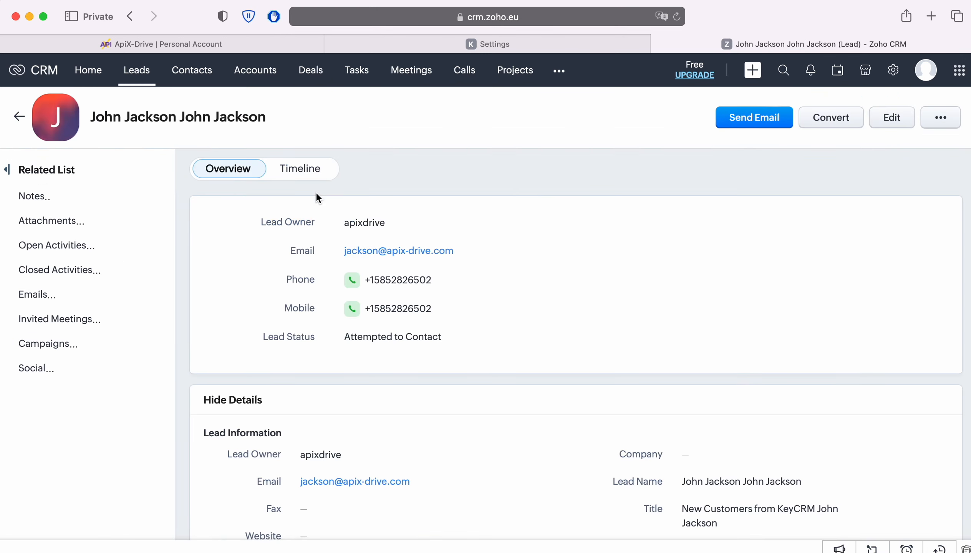
scroll(920, 270, "down", 5)
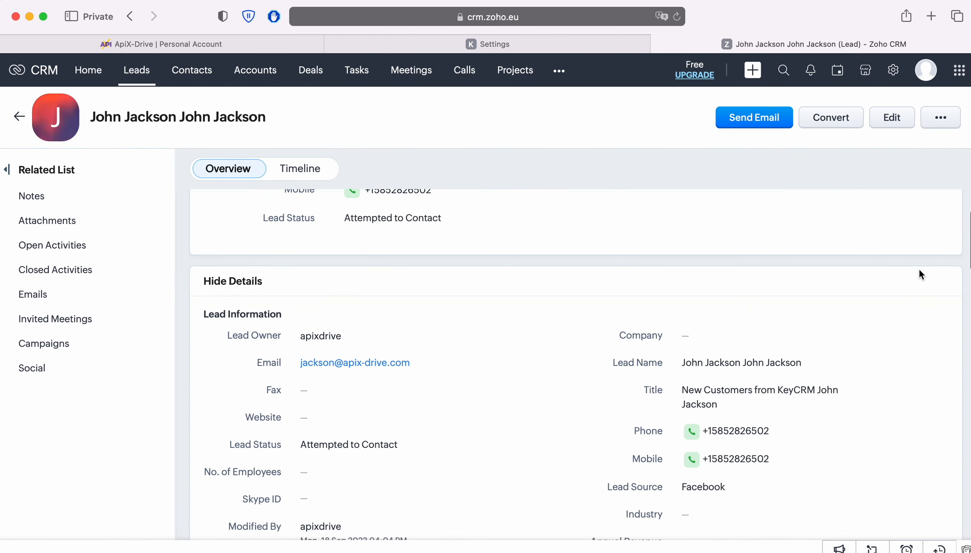
scroll(921, 274, "down", 2)
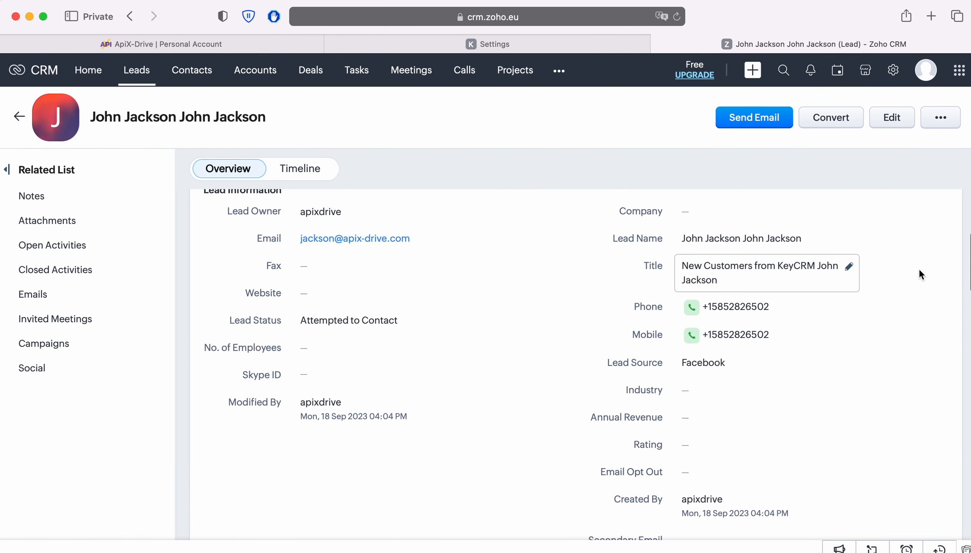
scroll(920, 274, "up", 6)
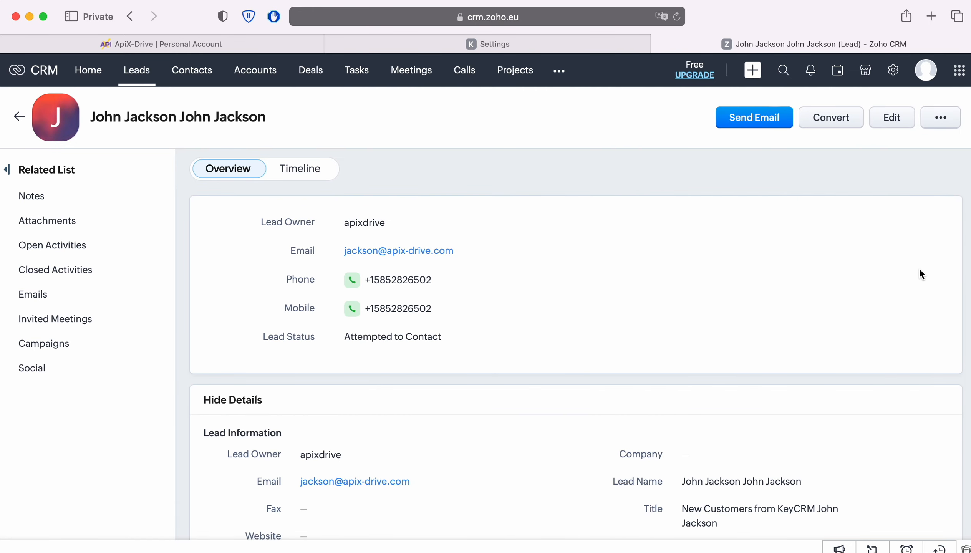
left_click(165, 42)
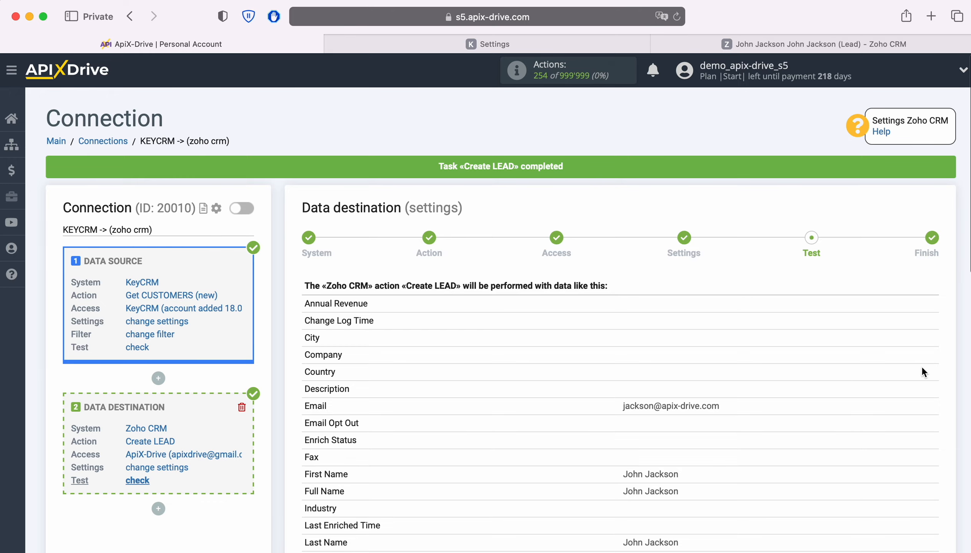
Finish the KeyCRM → Zoho CRM connection setup and enable its auto-update
scroll(929, 363, "down", 10)
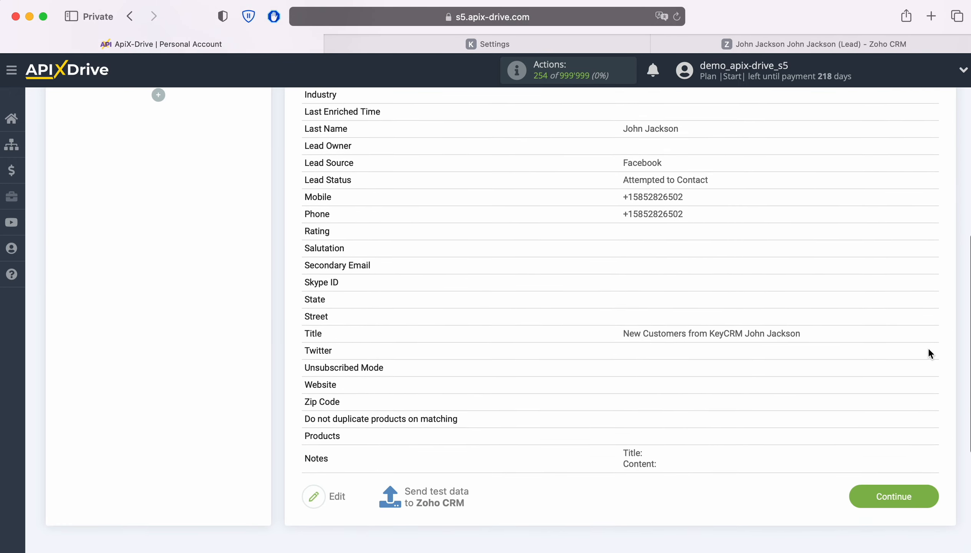
left_click(935, 488)
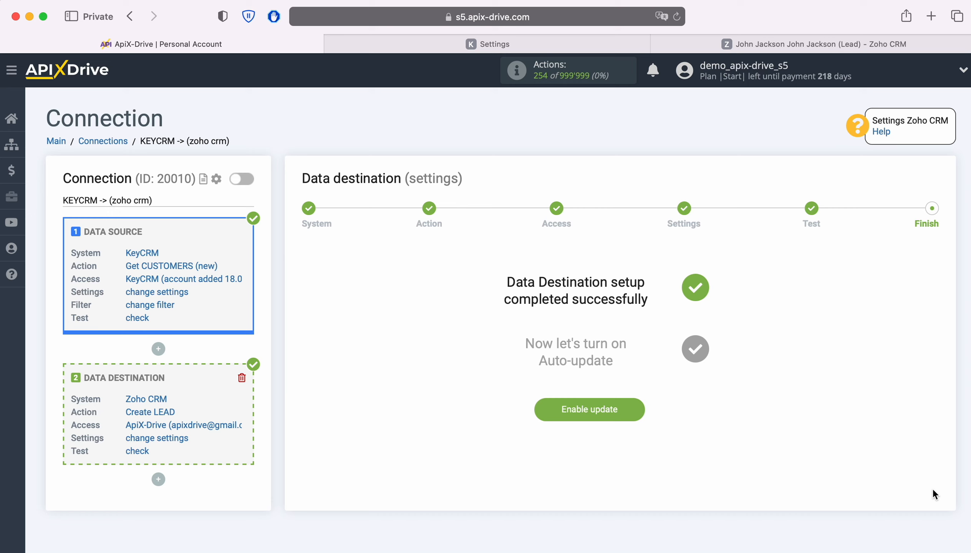
left_click(639, 409)
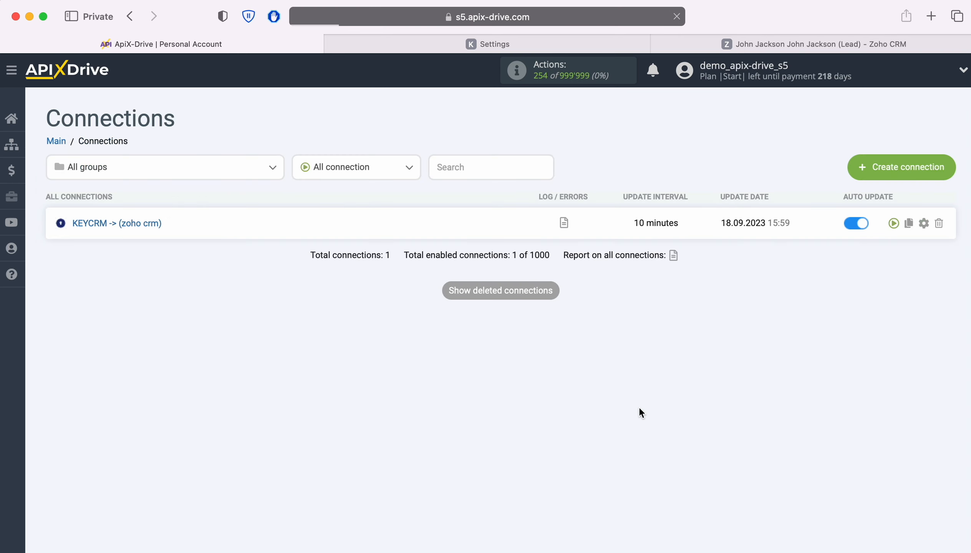
Set the connection's update interval to 5 minutes and save the settings
left_click(923, 223)
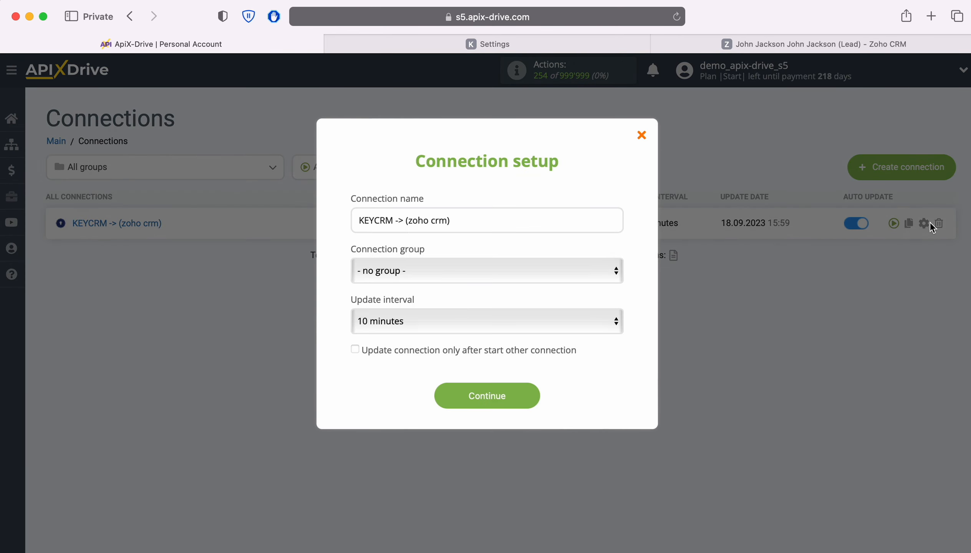
left_click(520, 319)
left_click(499, 301)
left_click(530, 396)
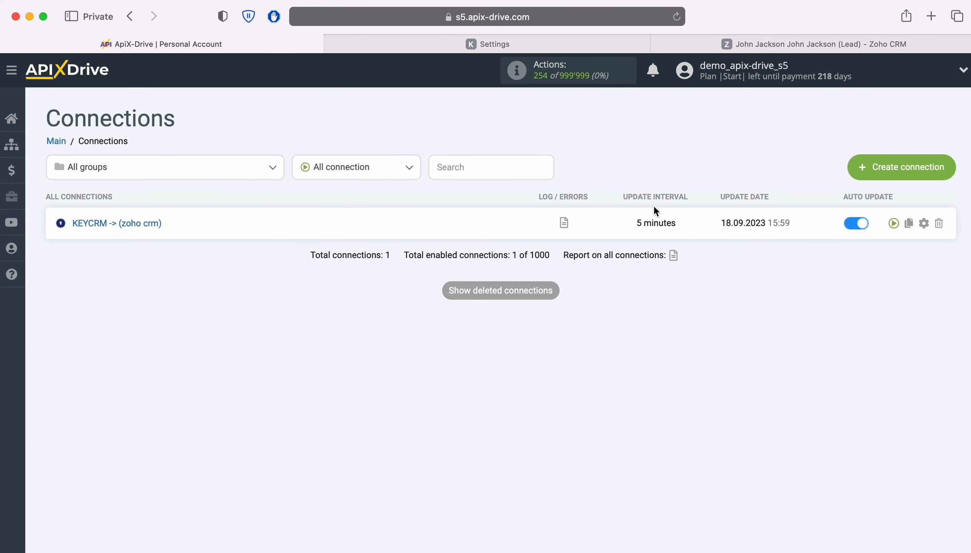